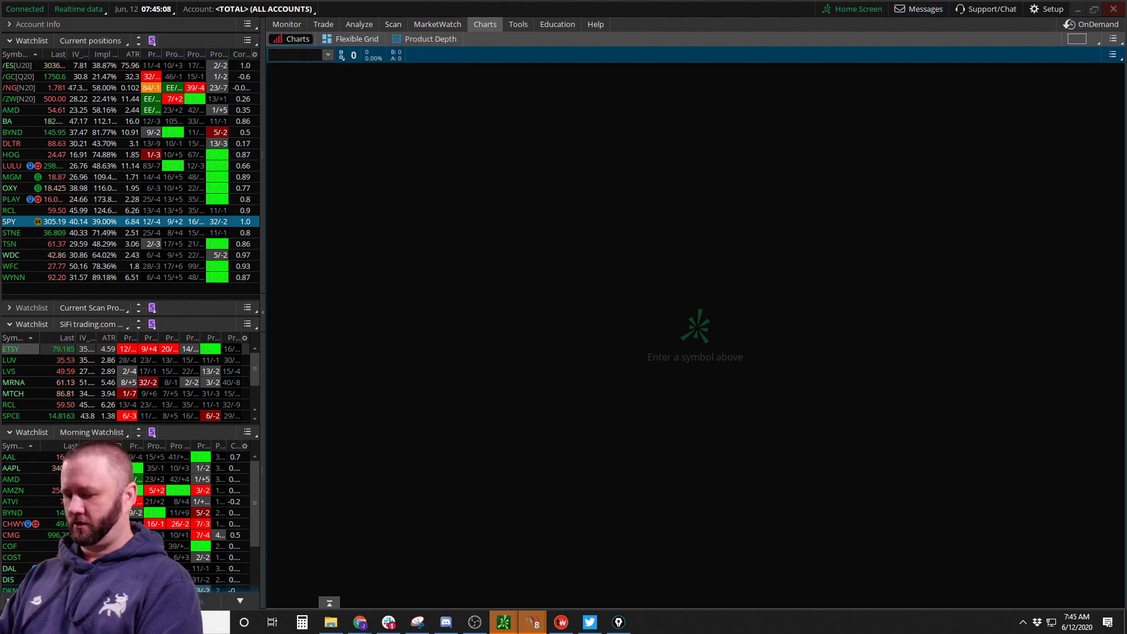
{"action": "type", "text": "SPY"}
Load SPY into the chart and dismiss the symbol suggestions list
{"action": "key", "text": "Return"}
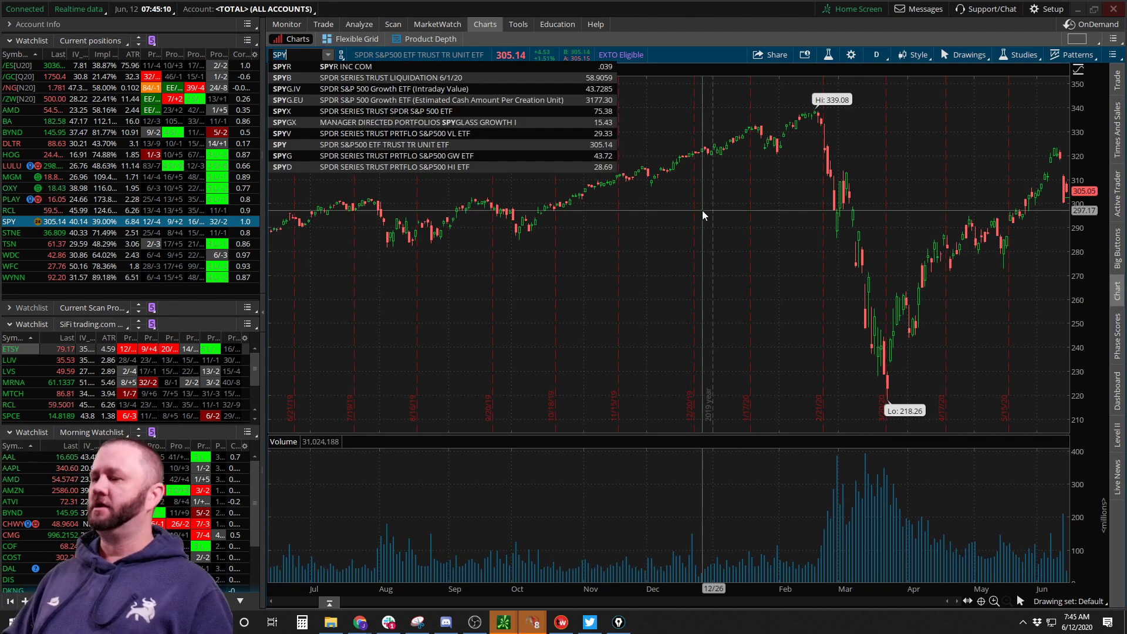
{"action": "left_click", "coordinate": [702, 211]}
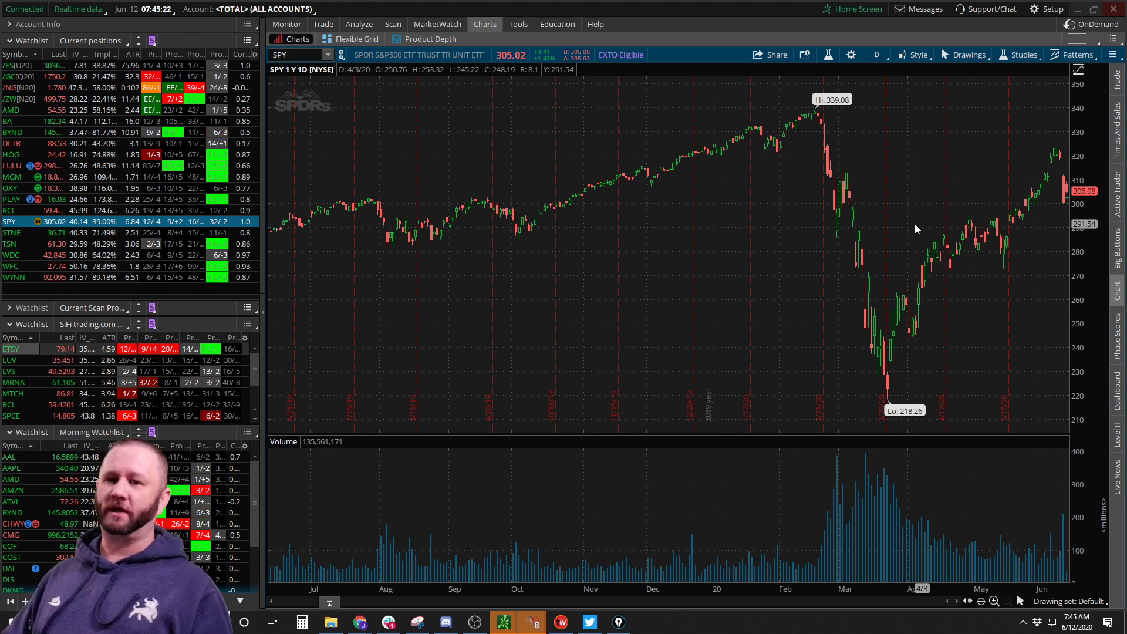
Change the chart layout to a 2x2 grid after briefly trying 8x4
{"action": "left_click", "coordinate": [1082, 41]}
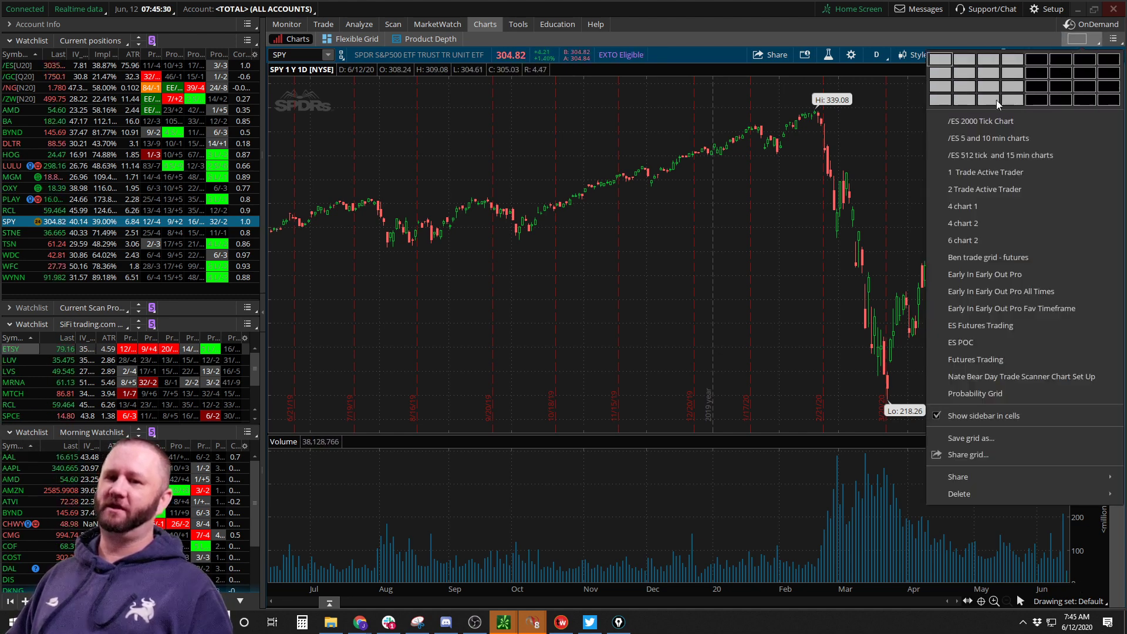
{"action": "left_click", "coordinate": [982, 220]}
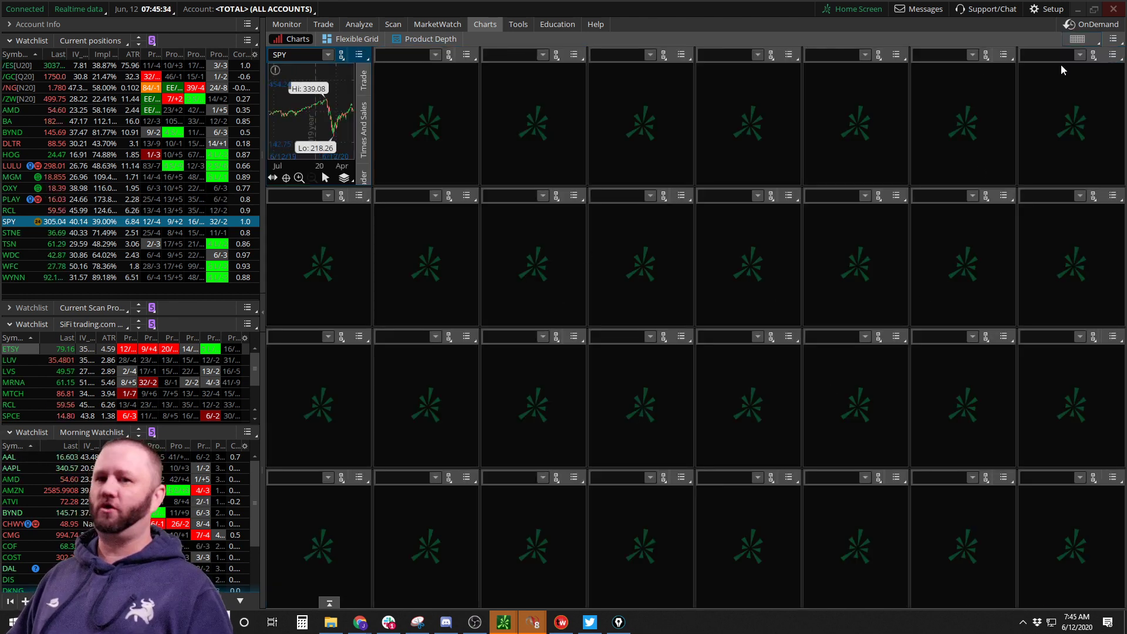
{"action": "left_click", "coordinate": [1076, 44]}
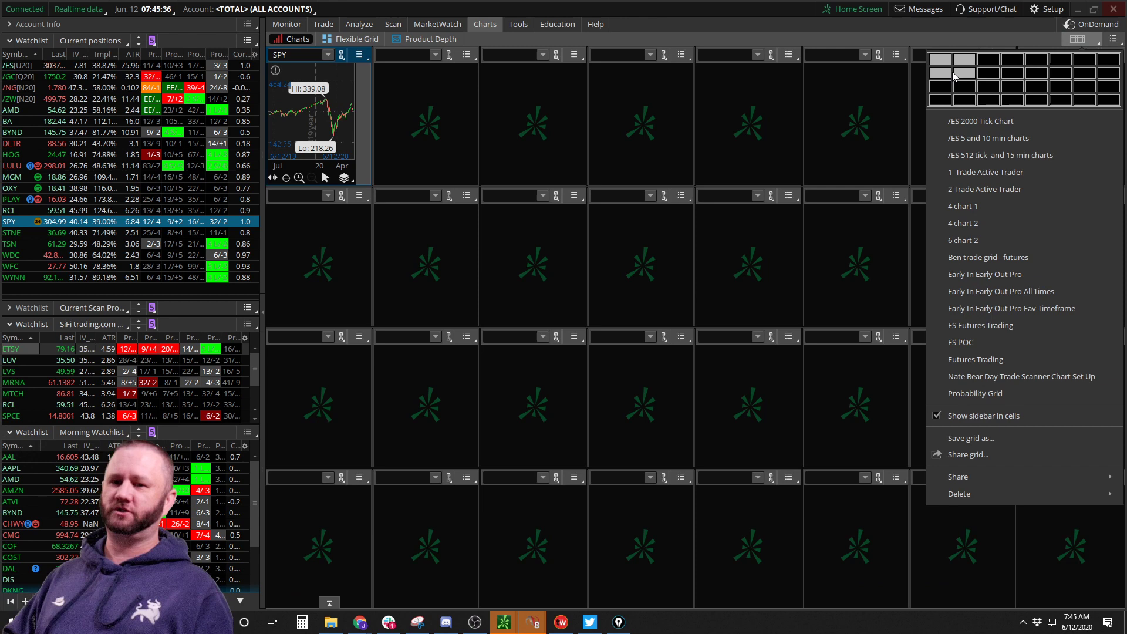
{"action": "left_click", "coordinate": [960, 72]}
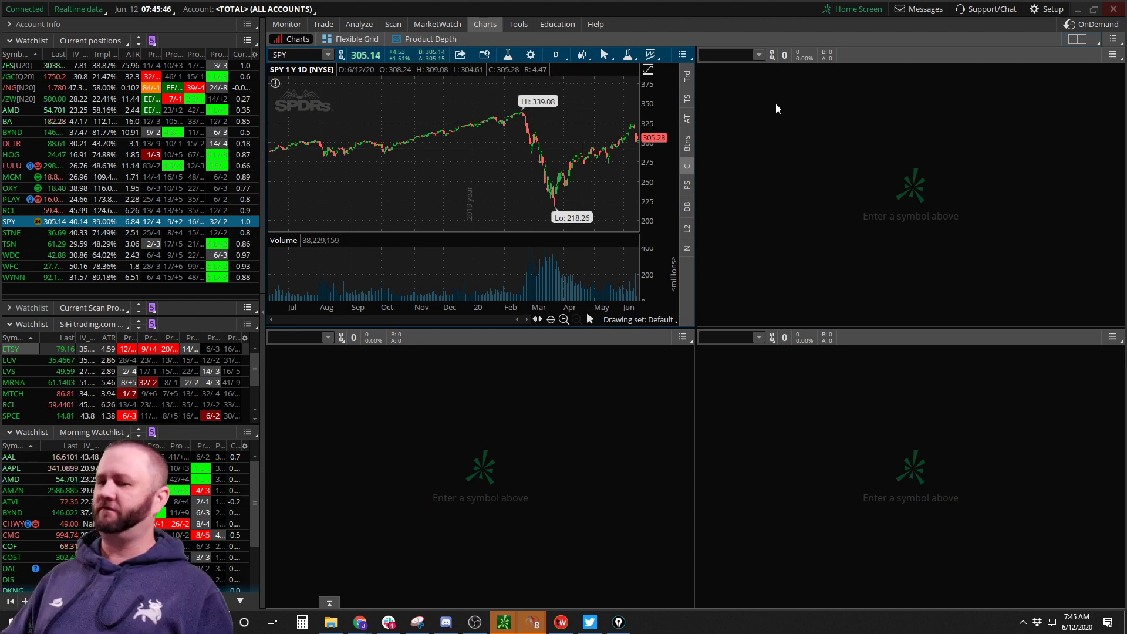
Give the top-left, top-right, bottom-right and bottom-left cells the same symbol link colour
{"action": "left_click", "coordinate": [342, 55]}
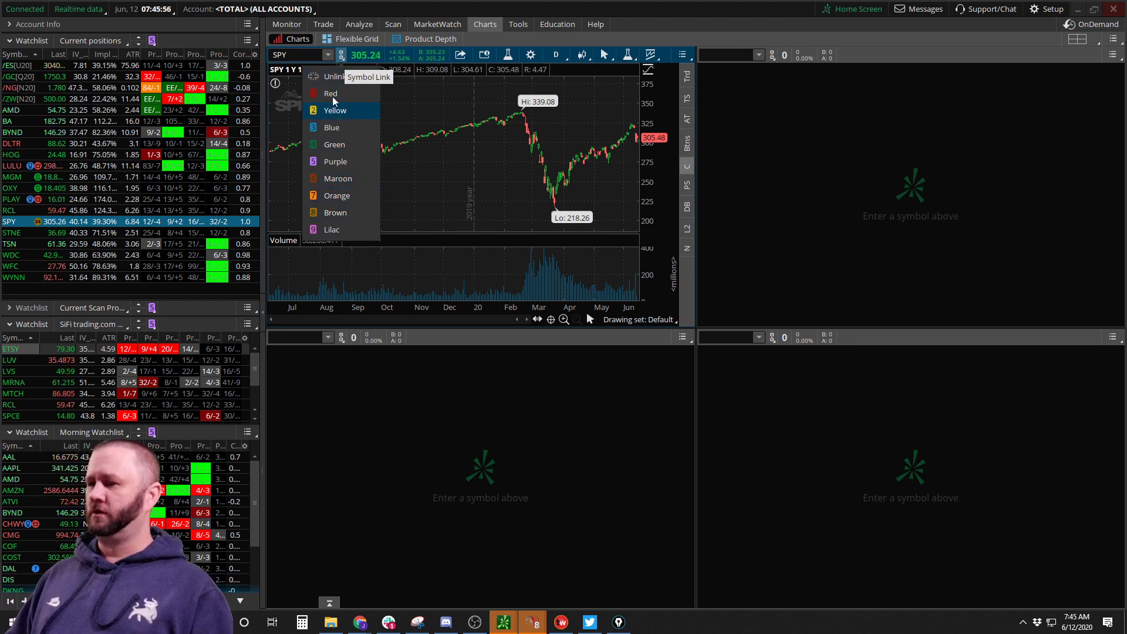
{"action": "left_click", "coordinate": [335, 196]}
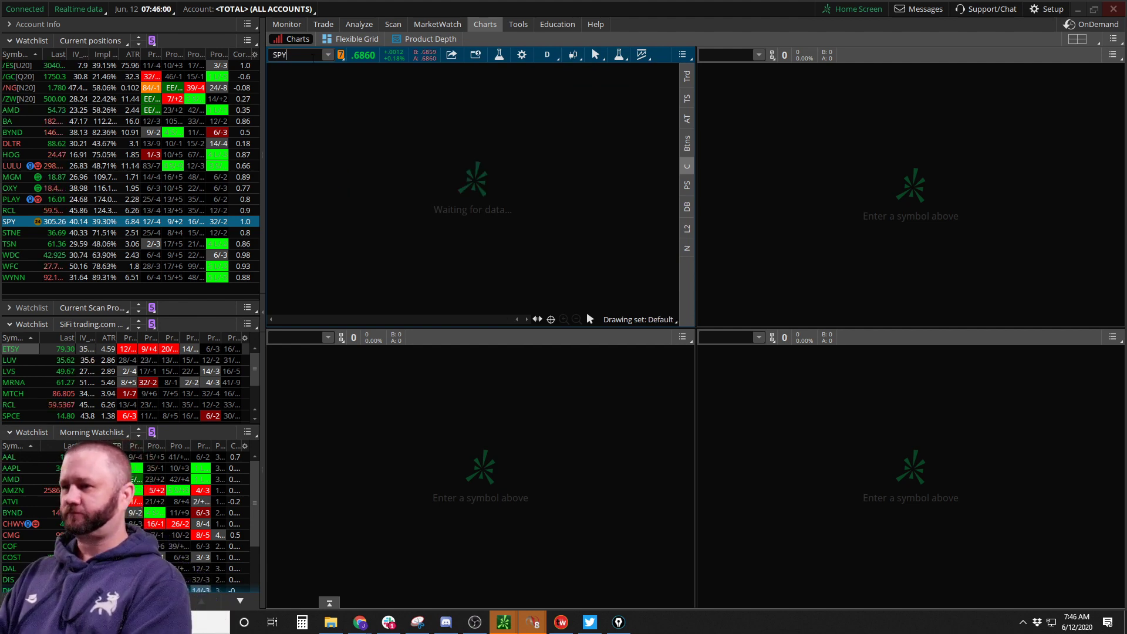
{"action": "left_click", "coordinate": [772, 56]}
{"action": "left_click", "coordinate": [768, 179]}
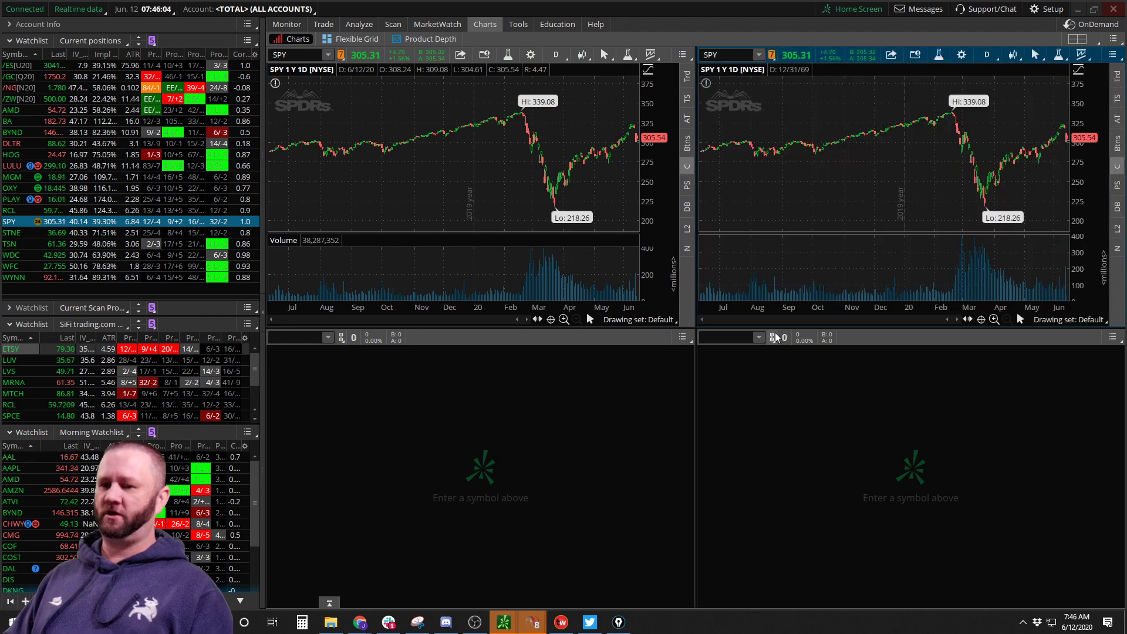
{"action": "left_click", "coordinate": [771, 337]}
{"action": "left_click", "coordinate": [762, 427]}
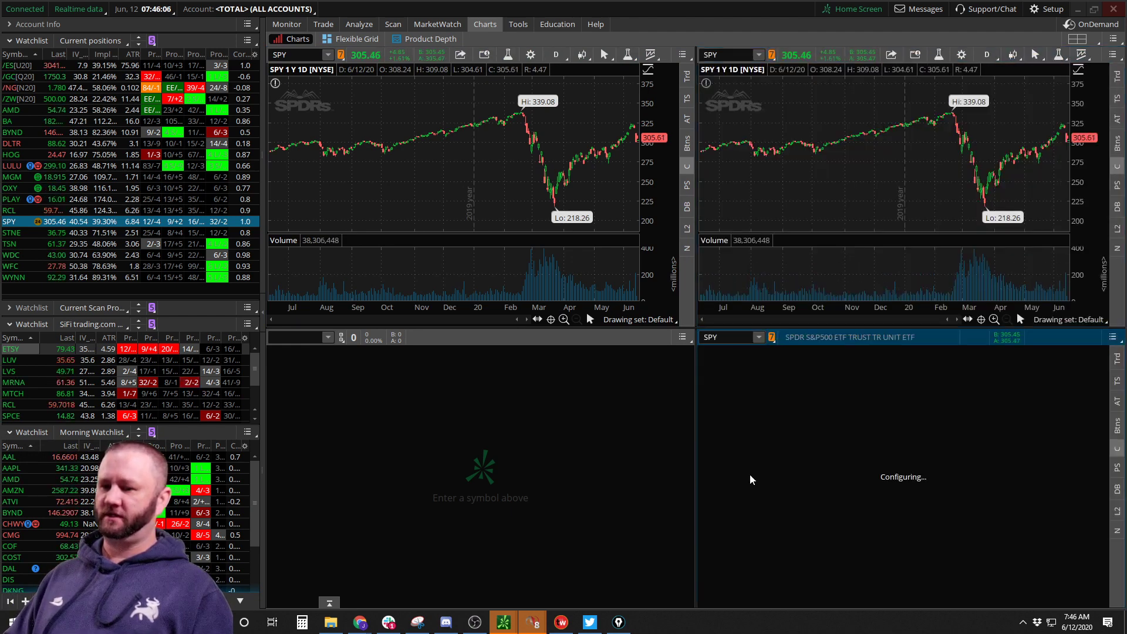
{"action": "left_click", "coordinate": [341, 338]}
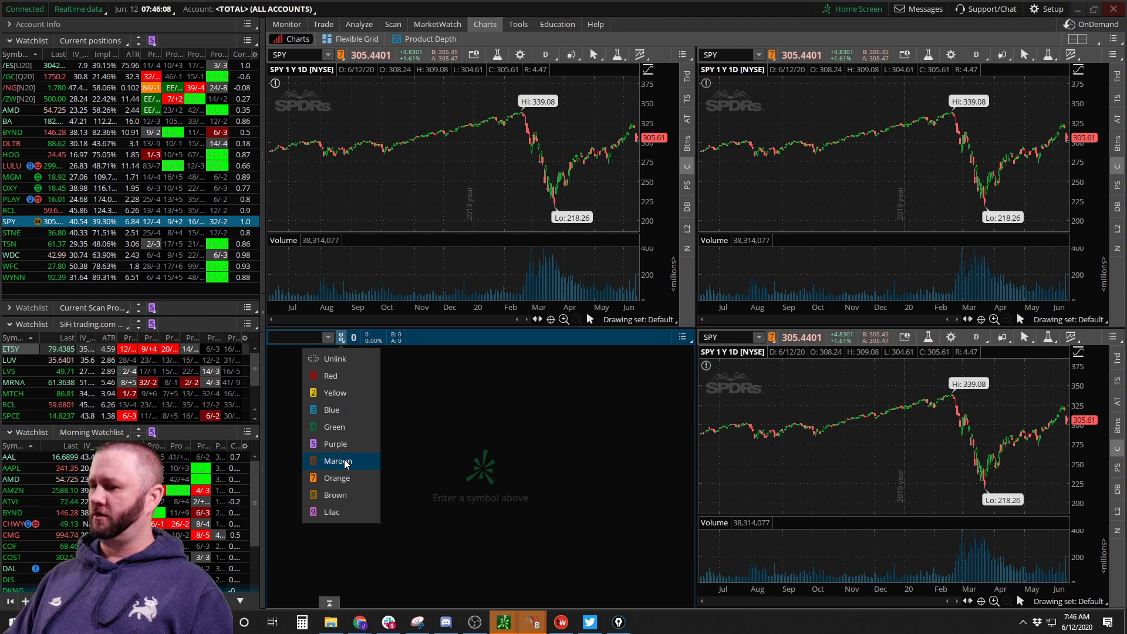
{"action": "left_click", "coordinate": [339, 465]}
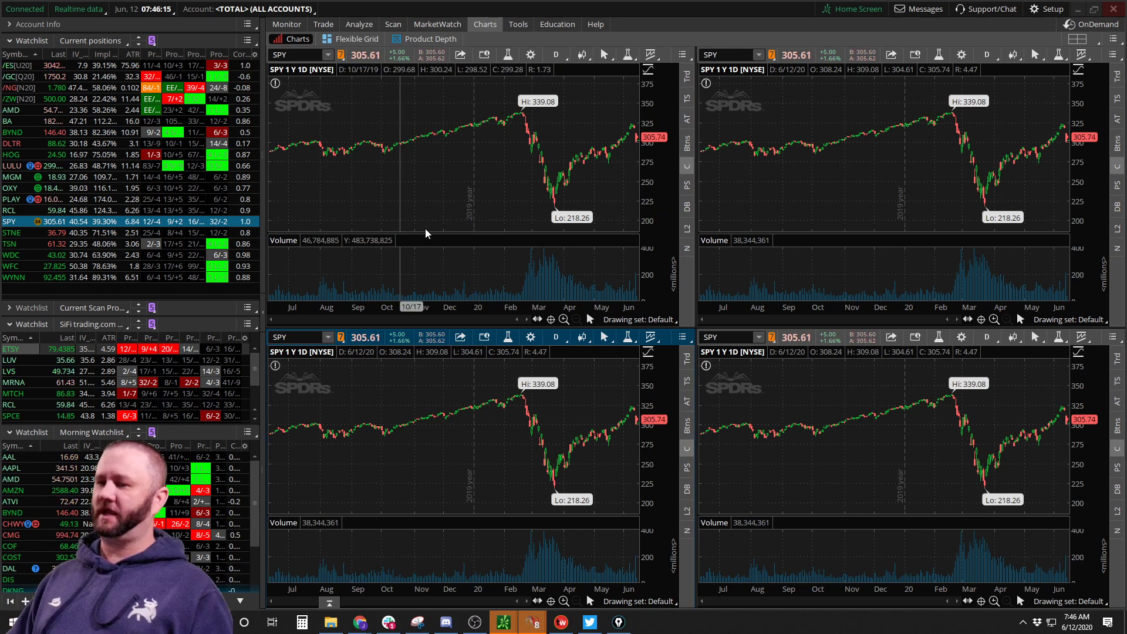
Set time frames: top-right 180 D 4h, bottom-left 10 D 30m, bottom-right 5 D 5m
{"action": "left_click", "coordinate": [987, 55]}
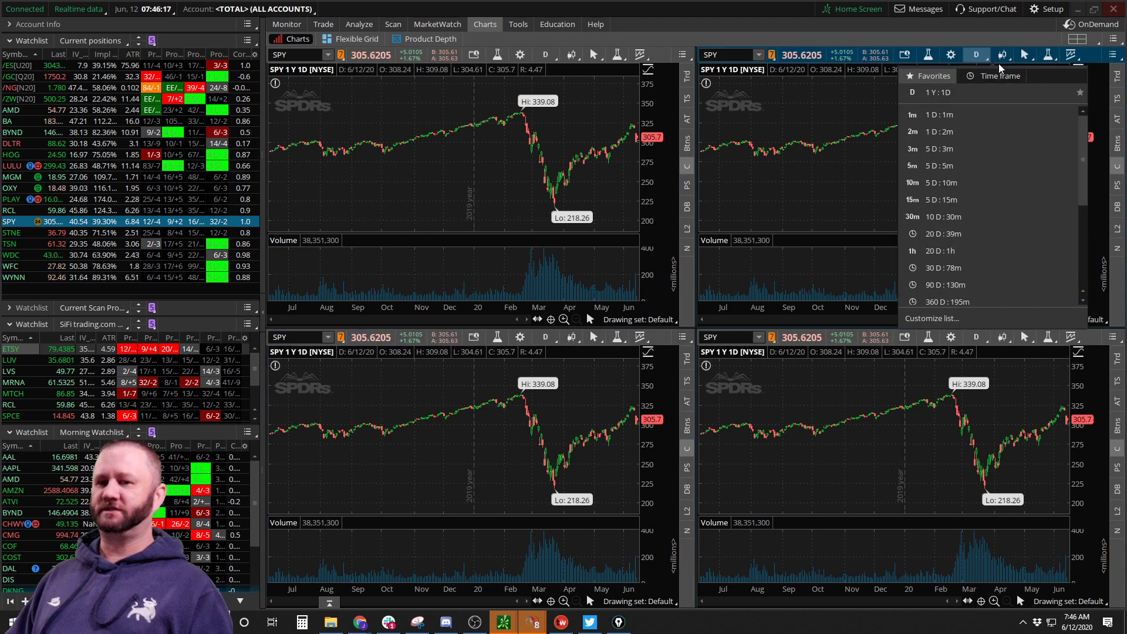
{"action": "scroll", "coordinate": [969, 264], "scroll_direction": "down", "scroll_amount": 2}
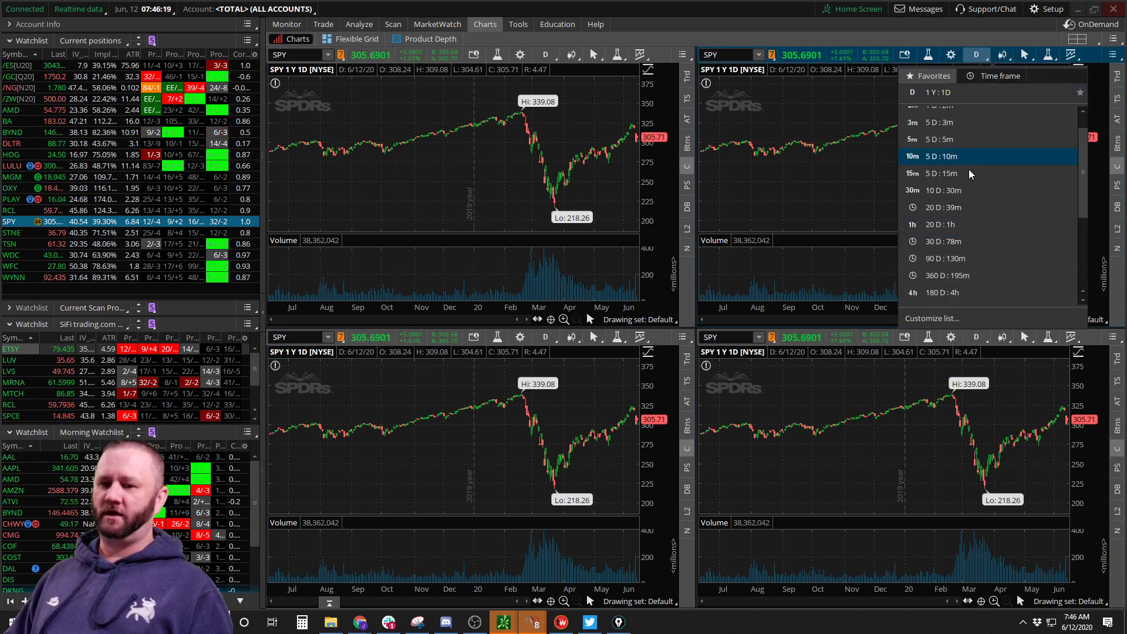
{"action": "scroll", "coordinate": [934, 238], "scroll_direction": "down", "scroll_amount": 2}
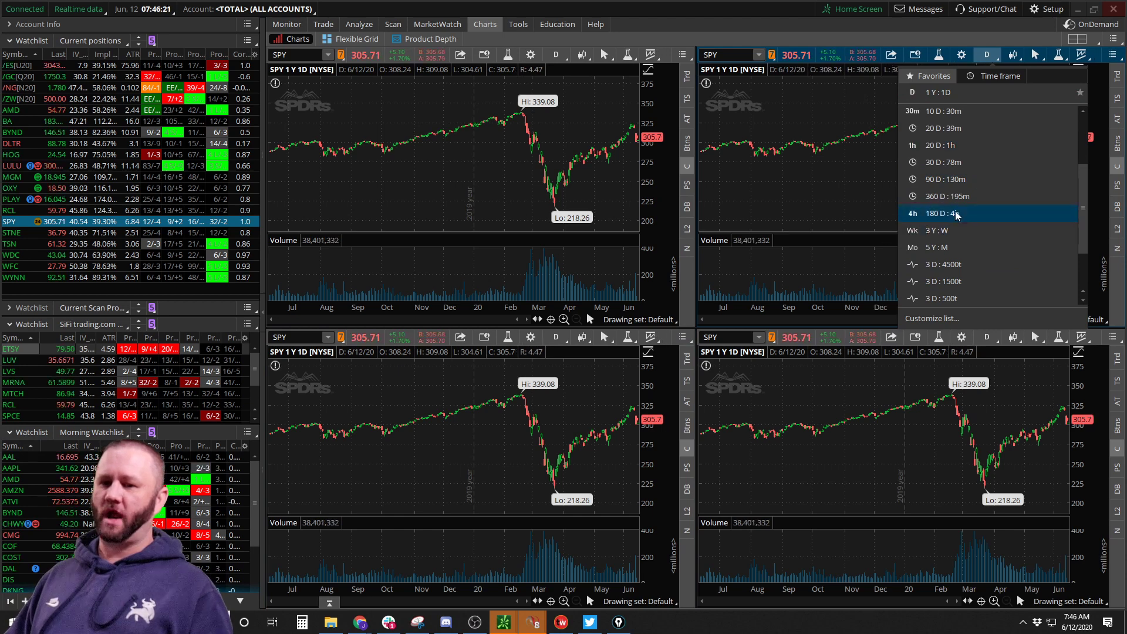
{"action": "left_click", "coordinate": [941, 213]}
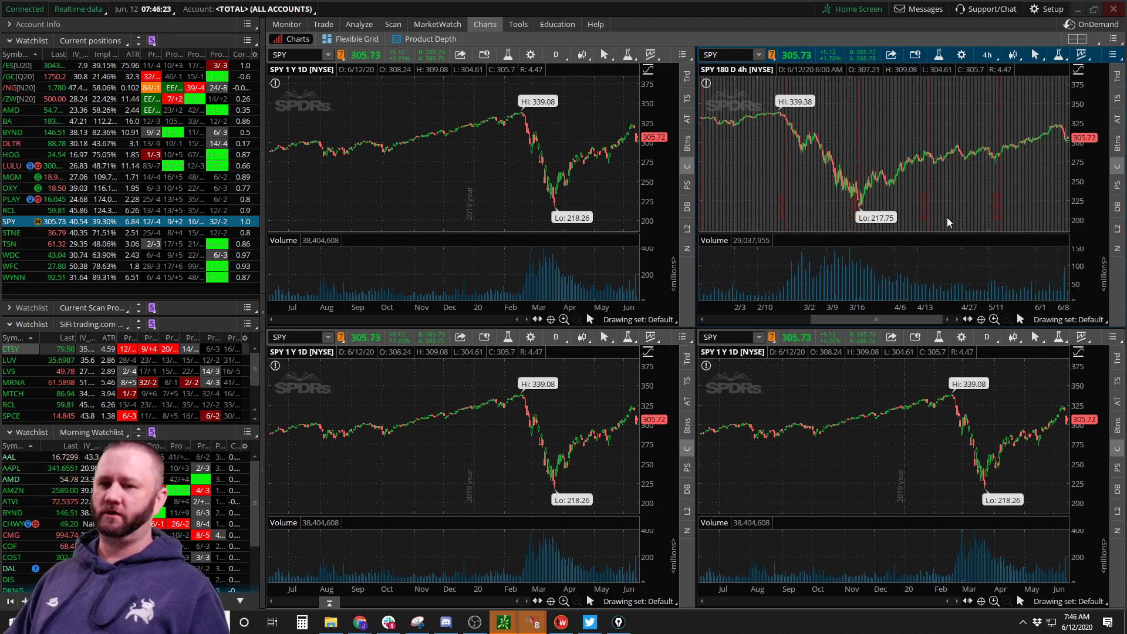
{"action": "left_click", "coordinate": [556, 338]}
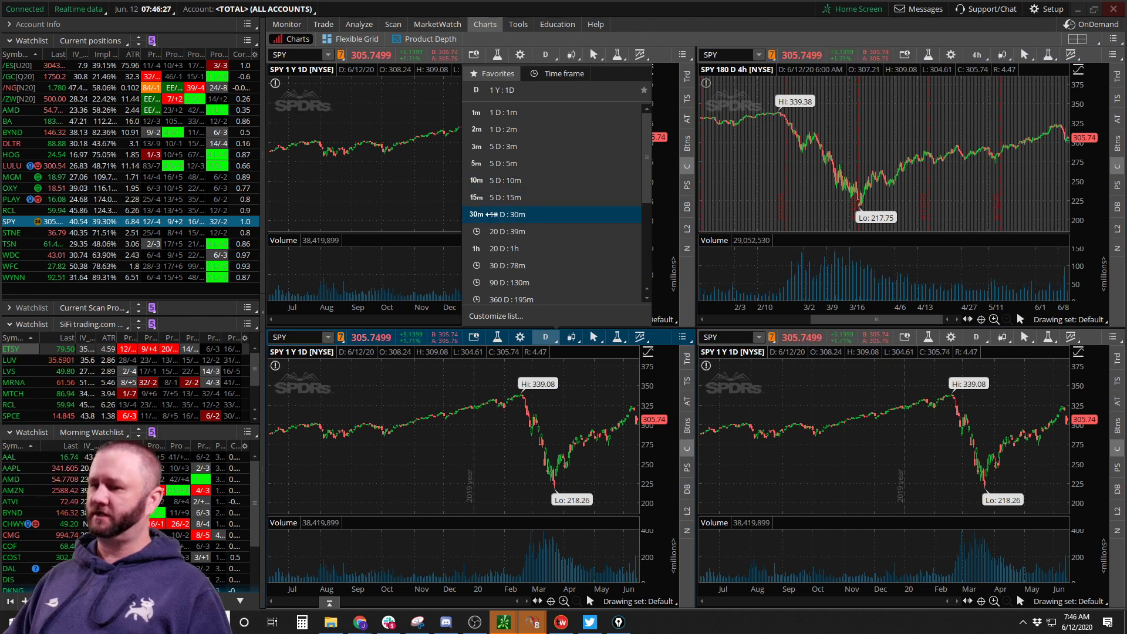
{"action": "left_click", "coordinate": [511, 213]}
{"action": "left_click", "coordinate": [988, 340]}
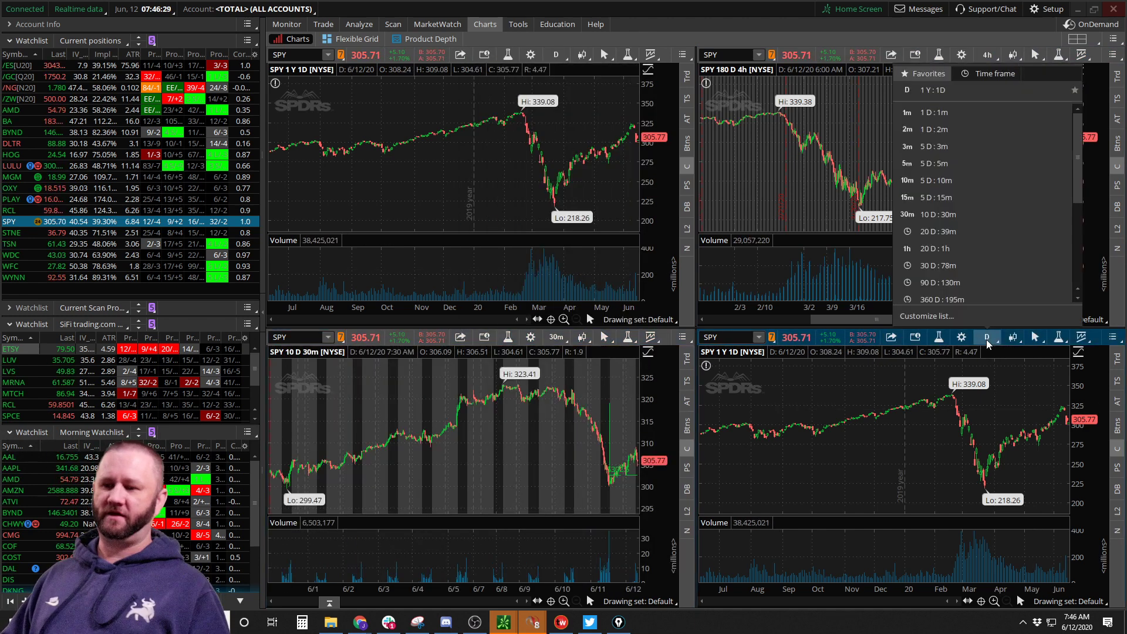
{"action": "left_click", "coordinate": [933, 145]}
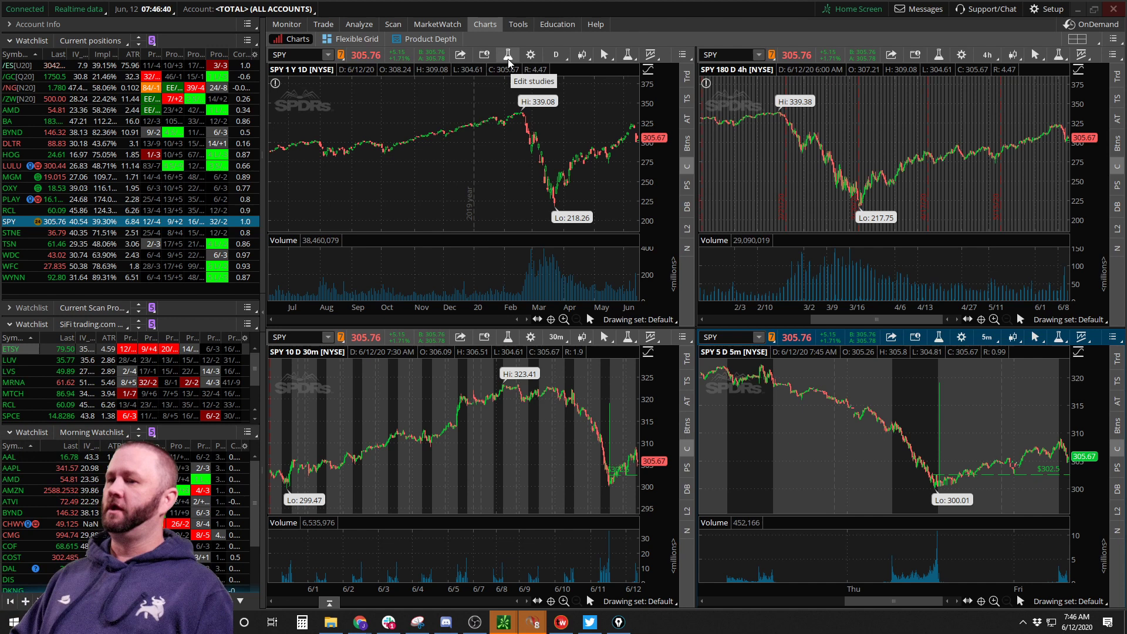
Add SimpleMovingAvg (close, length 9) to the top-left price pane and open its Customizing settings
{"action": "left_click", "coordinate": [508, 59]}
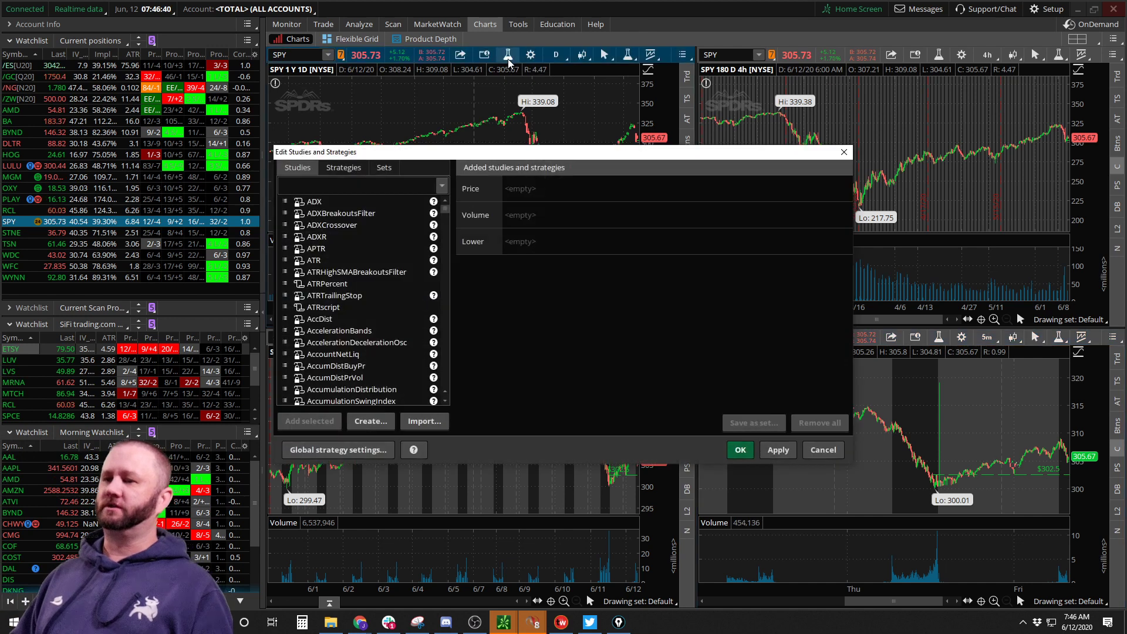
{"action": "left_click", "coordinate": [327, 283]}
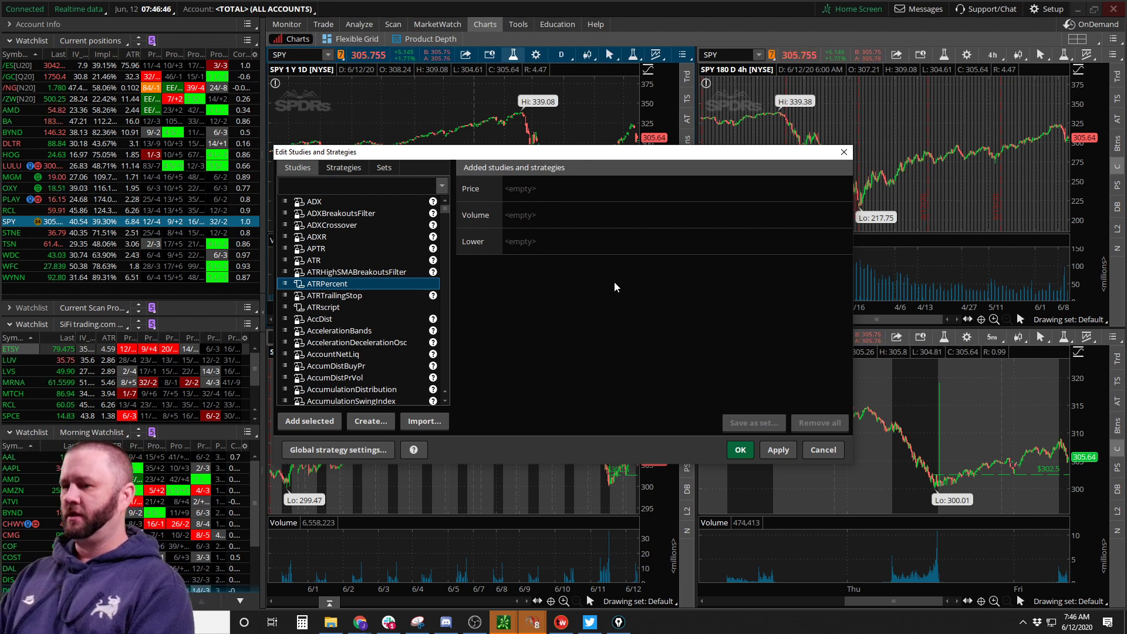
{"action": "type", "text": "movi"}
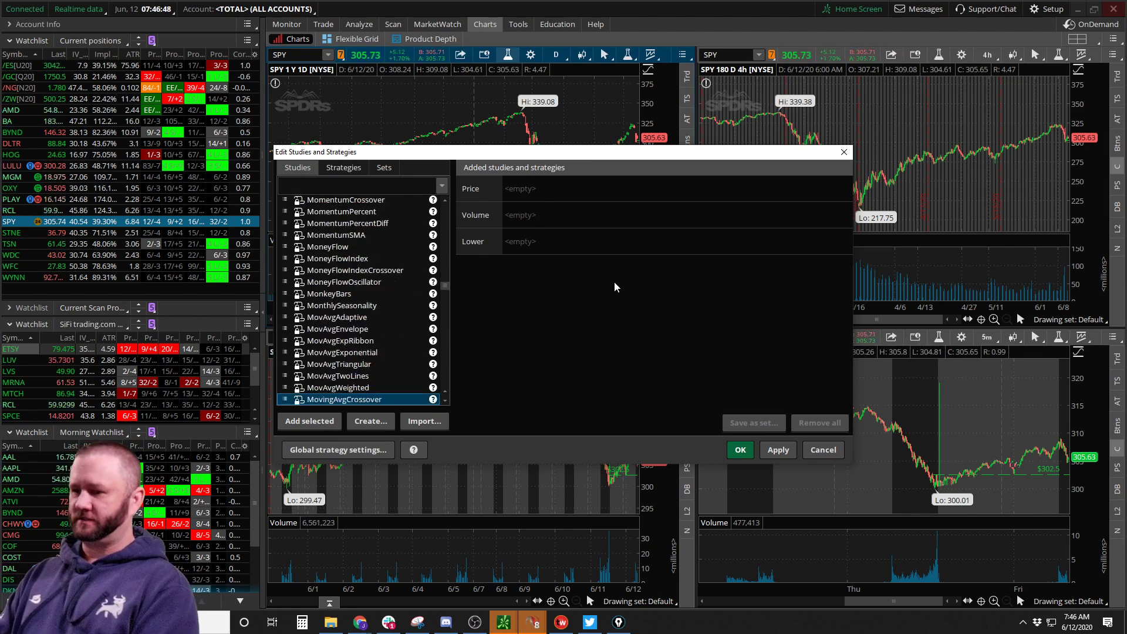
{"action": "scroll", "coordinate": [397, 256], "scroll_direction": "down", "scroll_amount": 3}
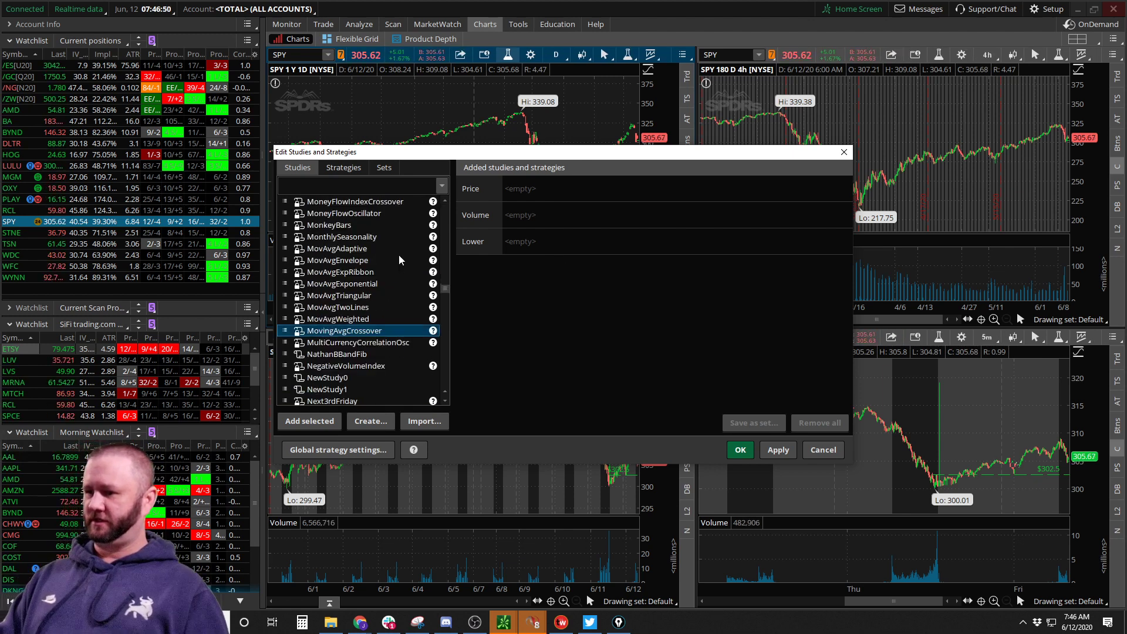
{"action": "type", "text": "s"}
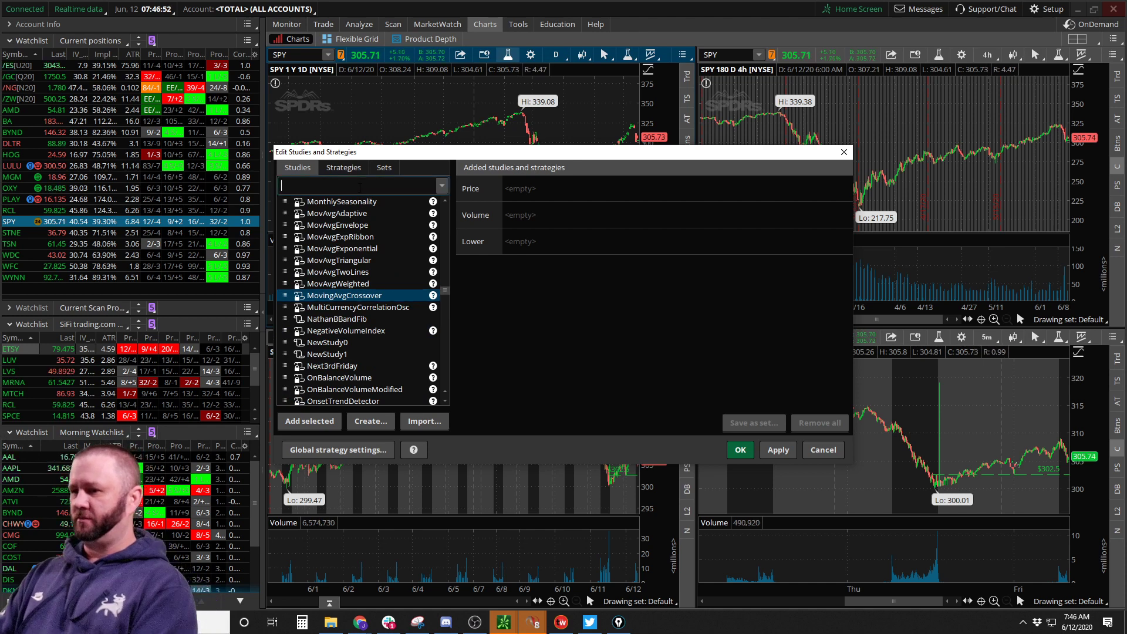
{"action": "type", "text": "impl"}
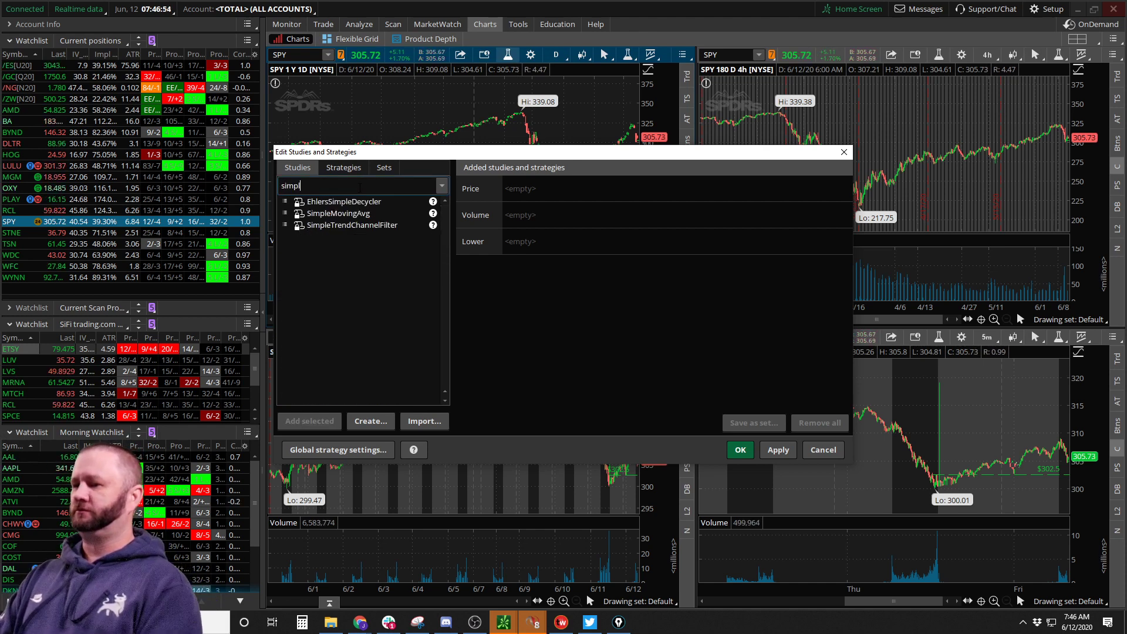
{"action": "left_click", "coordinate": [324, 214]}
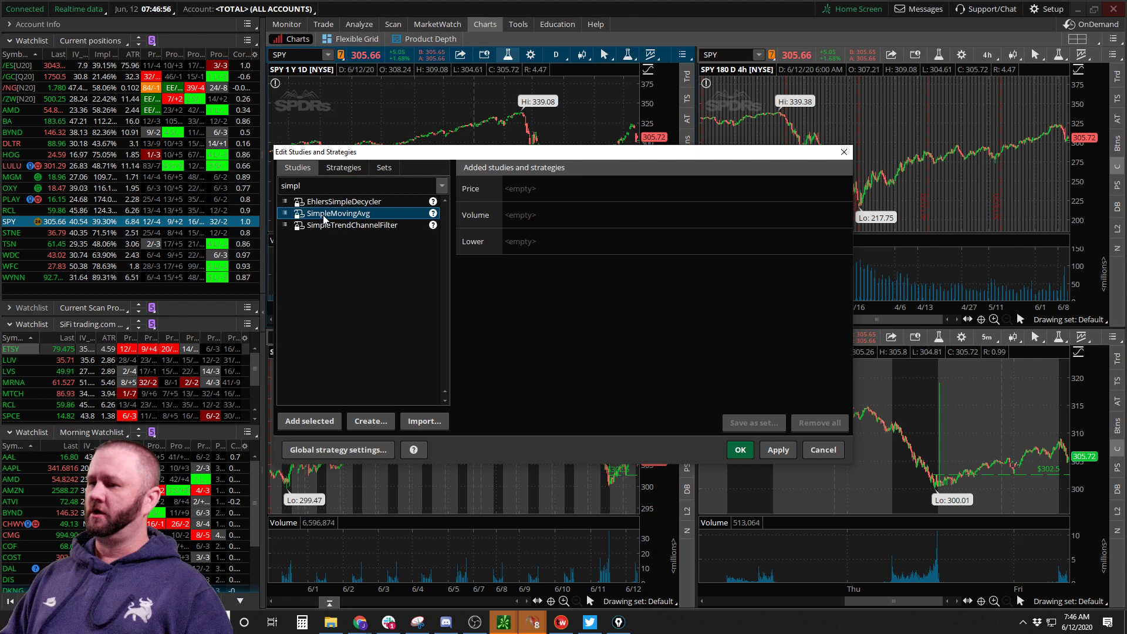
{"action": "double_click", "coordinate": [324, 214]}
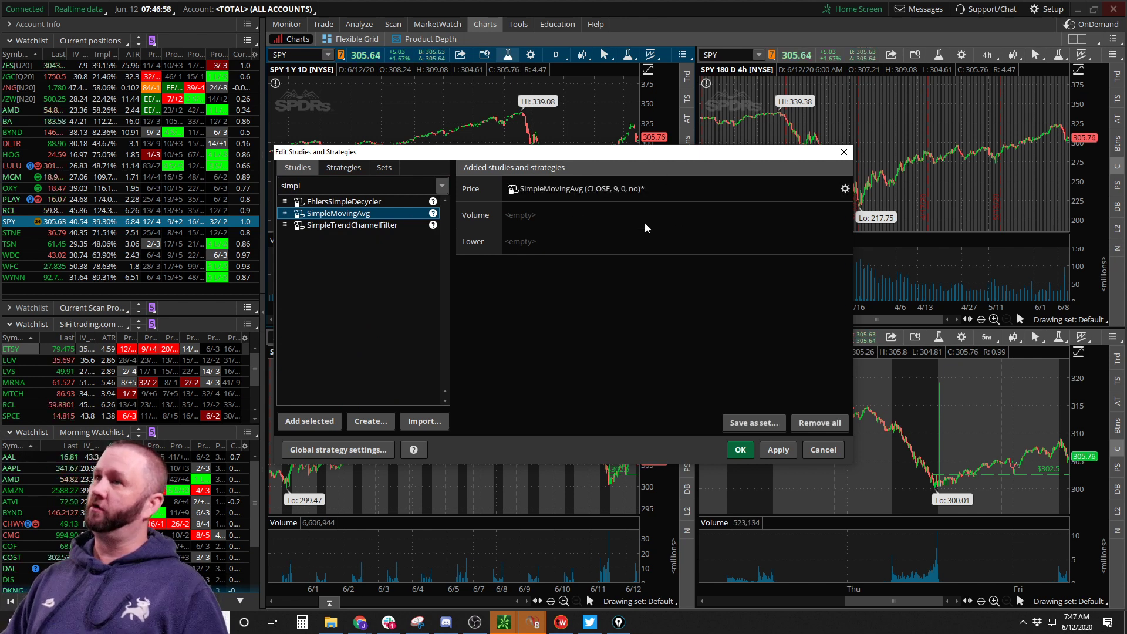
{"action": "double_click", "coordinate": [678, 188]}
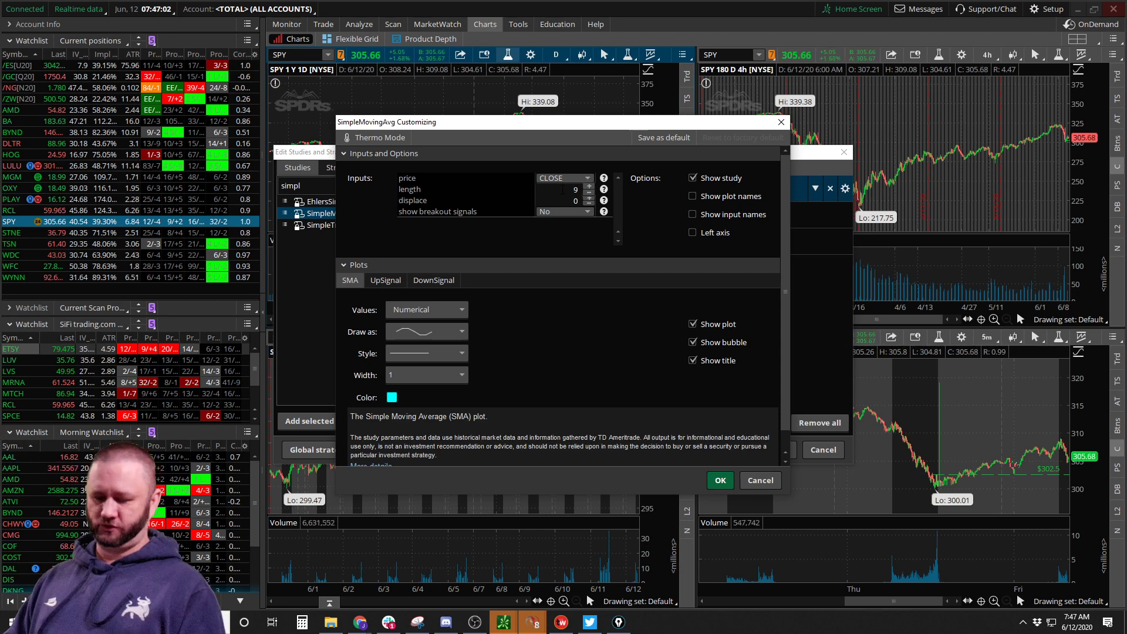
{"action": "type", "text": "200"}
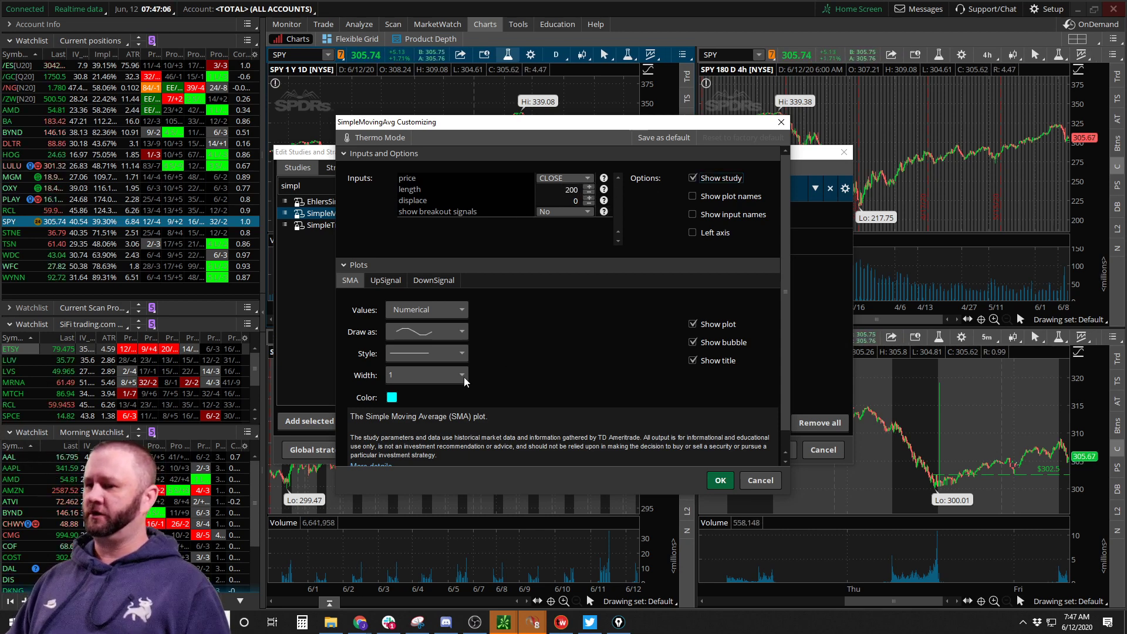
Make the moving average a white dashed line of width 2 and confirm both dialogs
{"action": "left_click", "coordinate": [392, 397]}
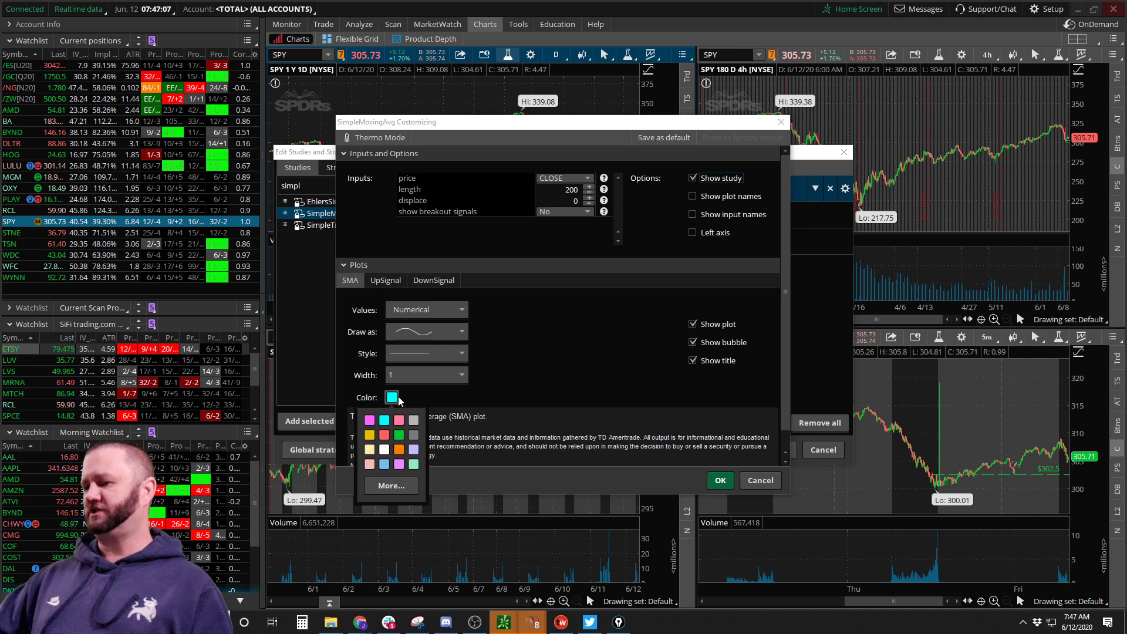
{"action": "left_click", "coordinate": [385, 450]}
{"action": "left_click", "coordinate": [427, 353]}
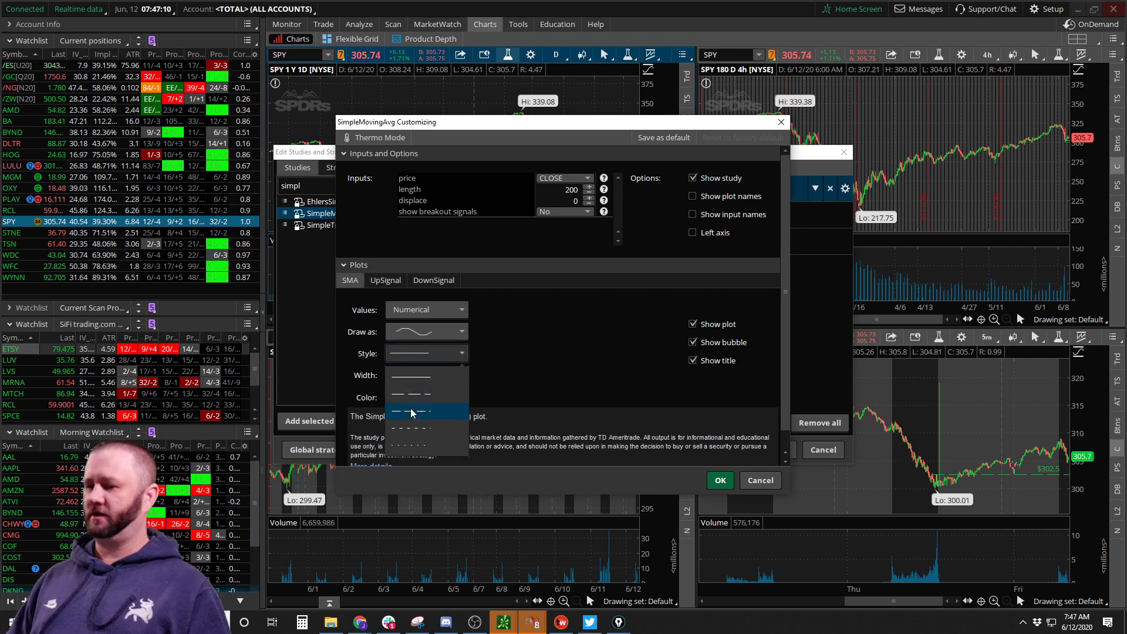
{"action": "left_click", "coordinate": [415, 414]}
{"action": "left_click", "coordinate": [427, 375]}
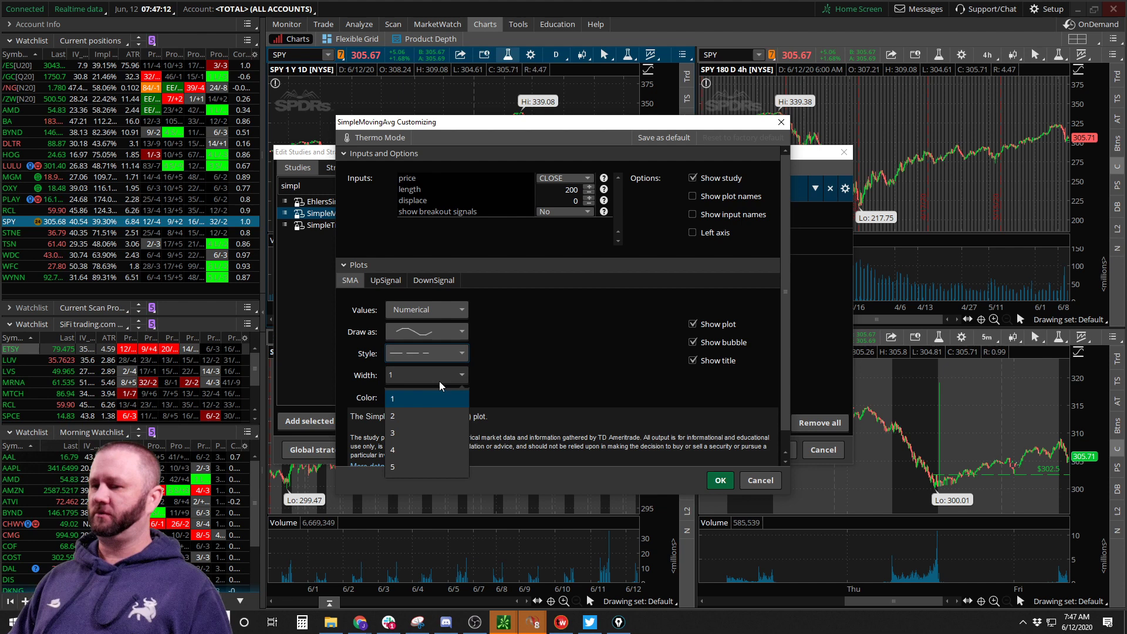
{"action": "left_click", "coordinate": [418, 417]}
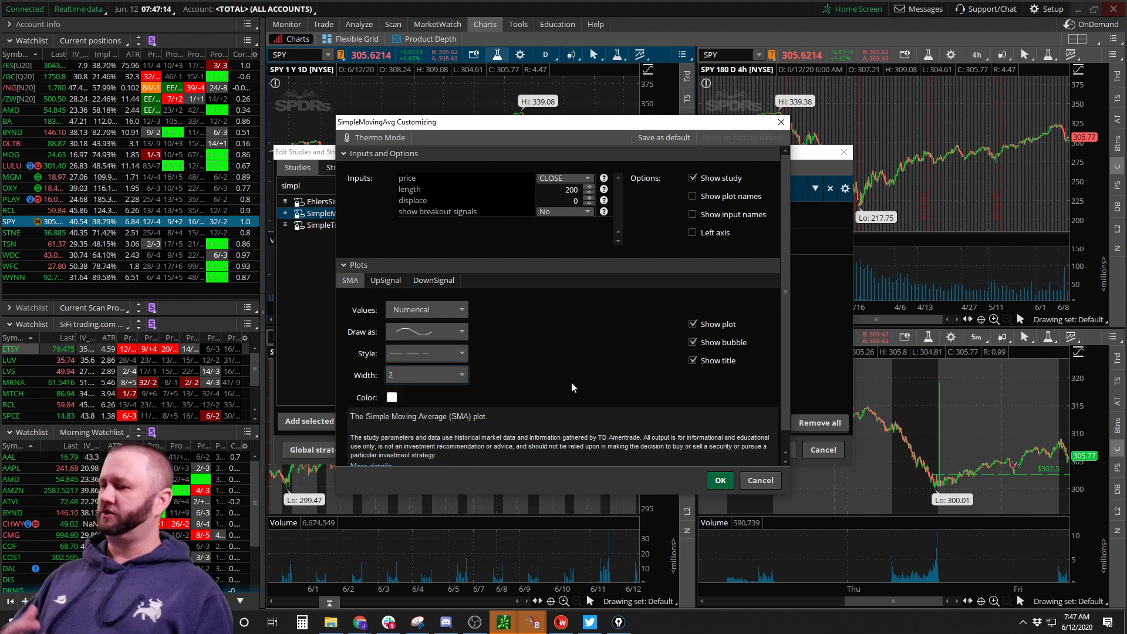
{"action": "left_click", "coordinate": [720, 480]}
{"action": "left_click", "coordinate": [779, 450]}
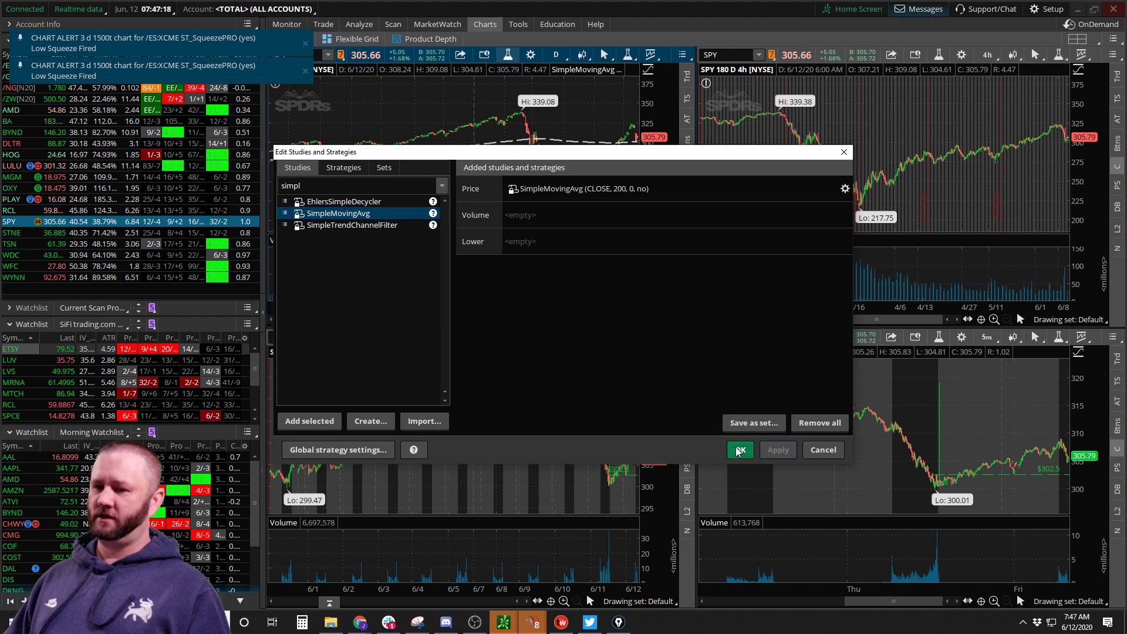
{"action": "left_click", "coordinate": [739, 450]}
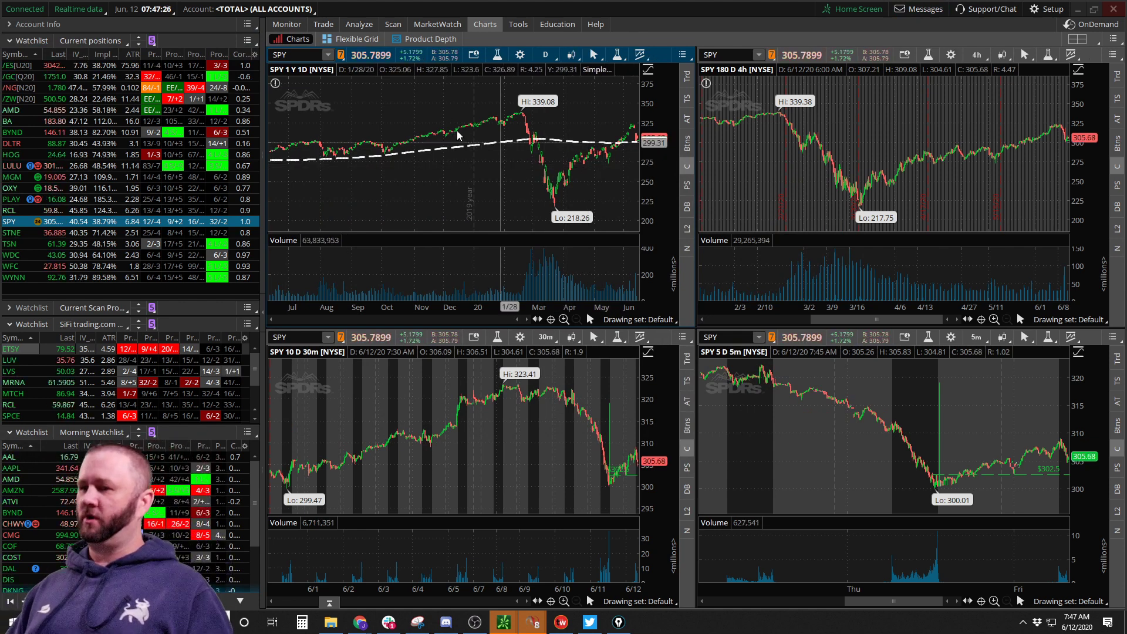
Maximize the top-left SPY chart cell to fill the grid
{"action": "left_click", "coordinate": [530, 57]}
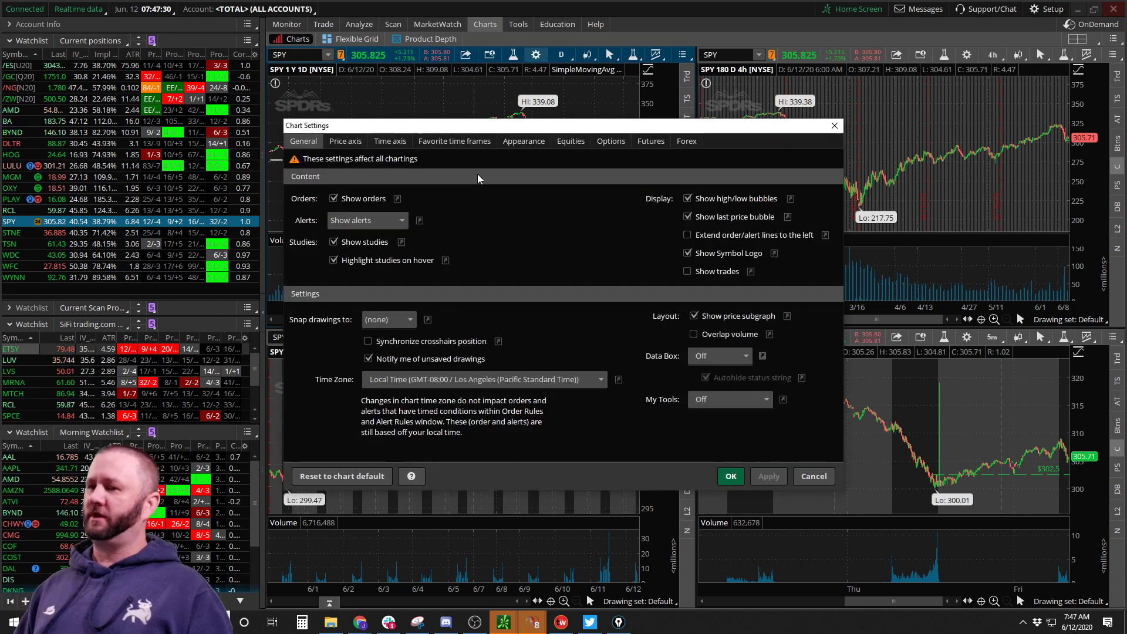
{"action": "left_click", "coordinate": [833, 126]}
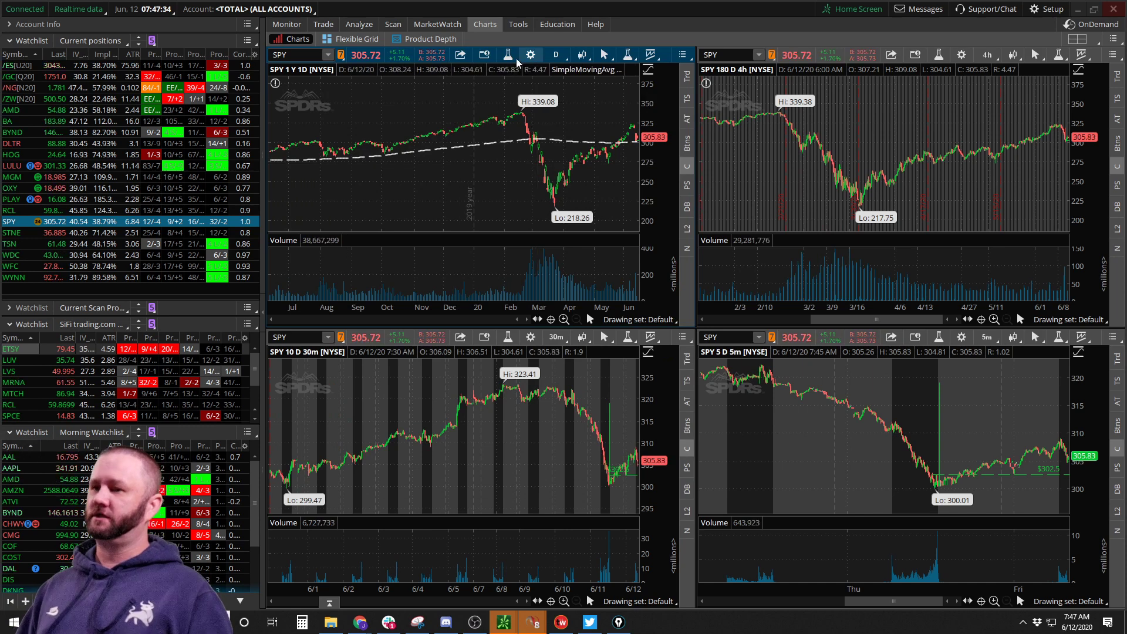
{"action": "right_click", "coordinate": [357, 76]}
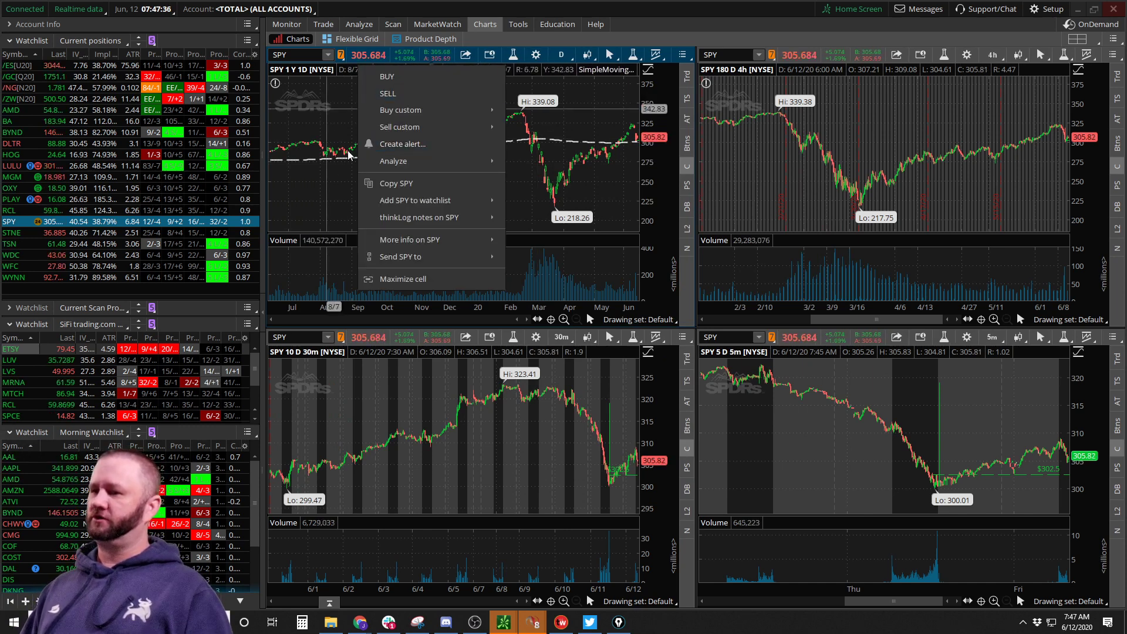
{"action": "left_click", "coordinate": [570, 227]}
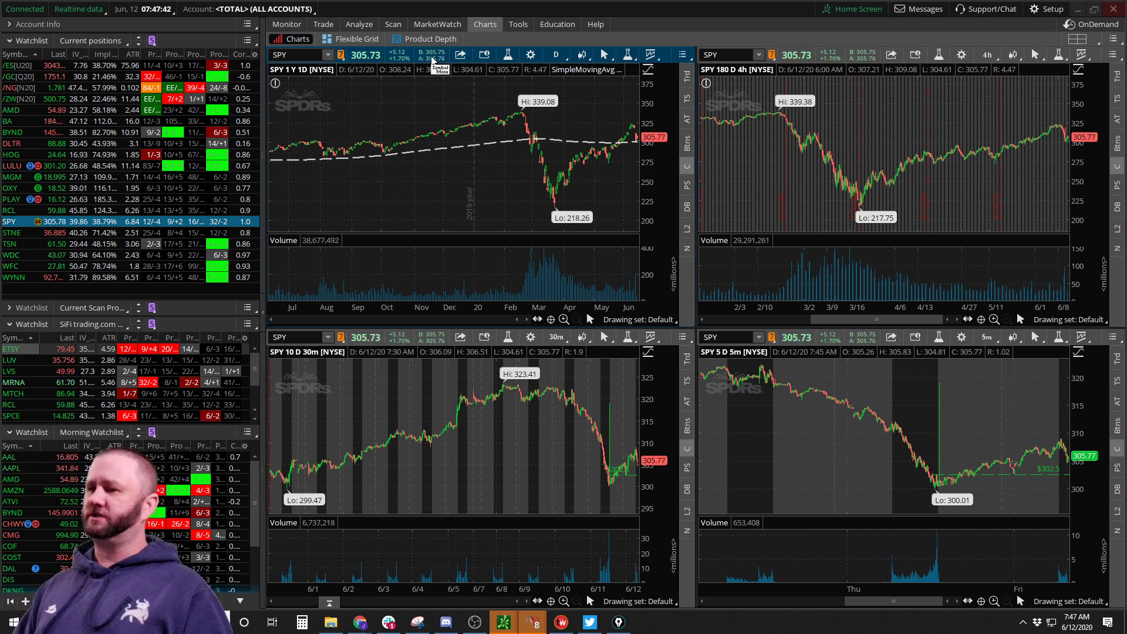
{"action": "right_click", "coordinate": [431, 58]}
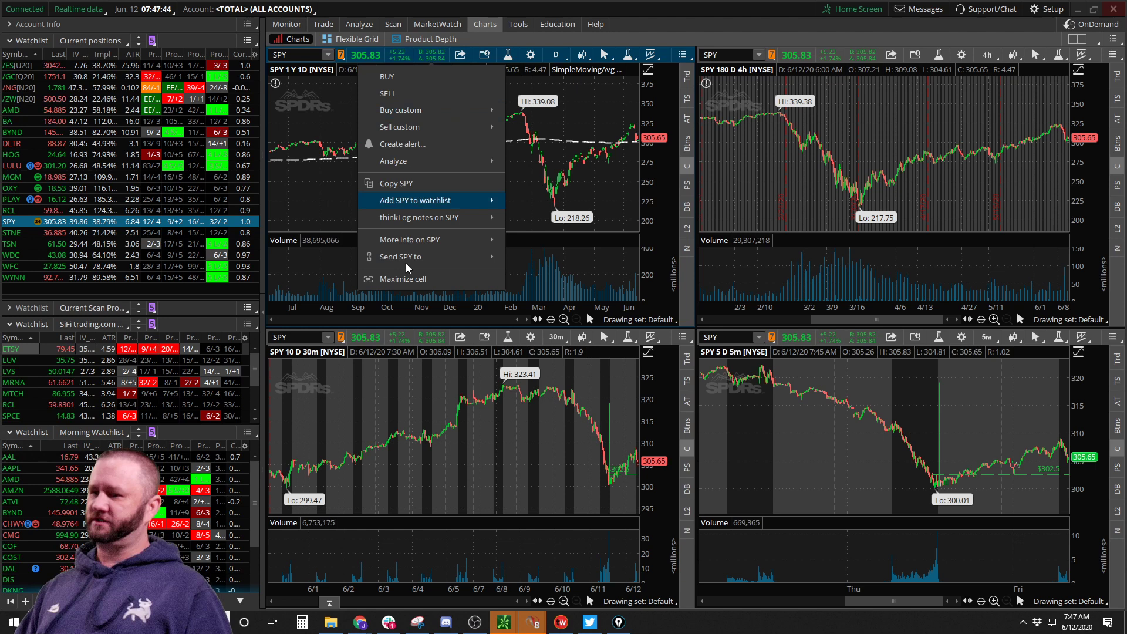
{"action": "left_click", "coordinate": [404, 279]}
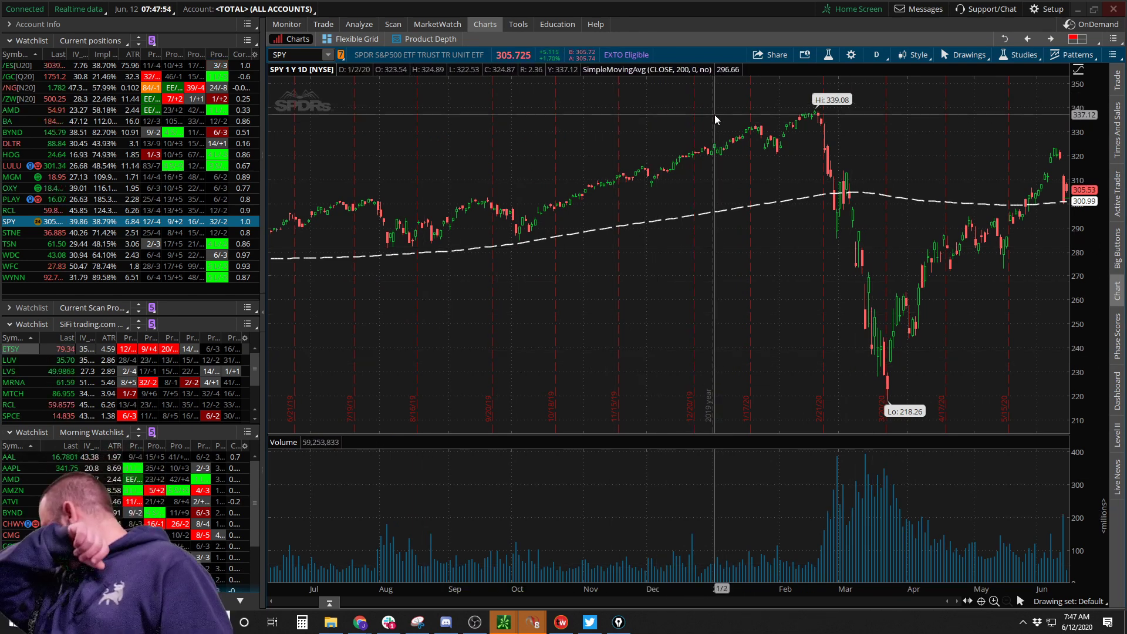
Turn off the chart grid in Appearance settings and apply it
{"action": "left_click", "coordinate": [850, 57]}
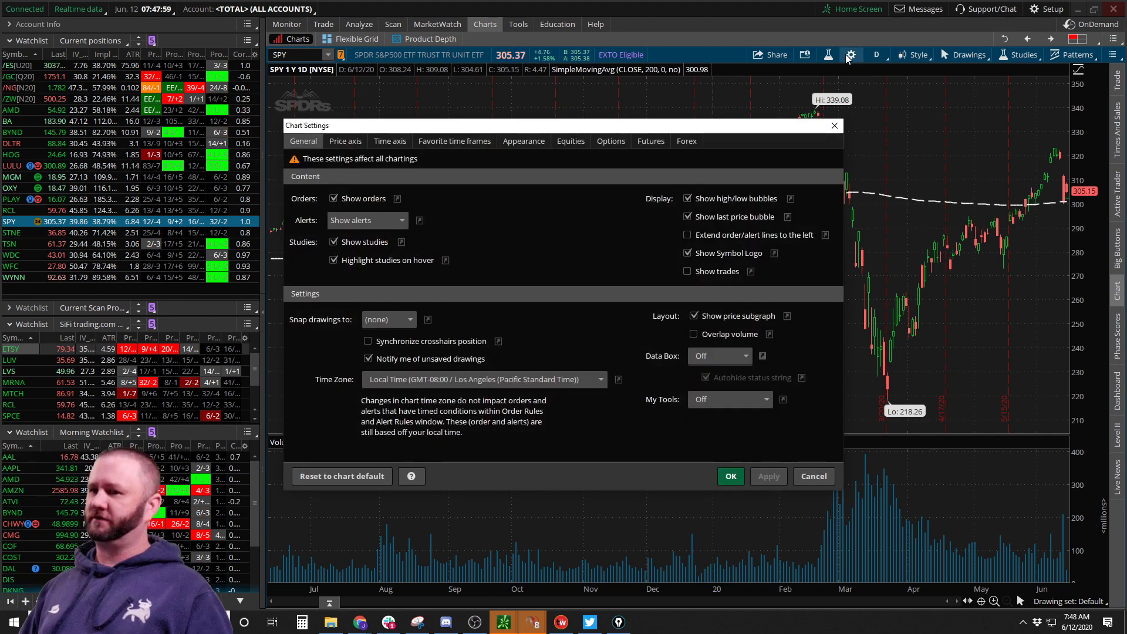
{"action": "left_click", "coordinate": [512, 142]}
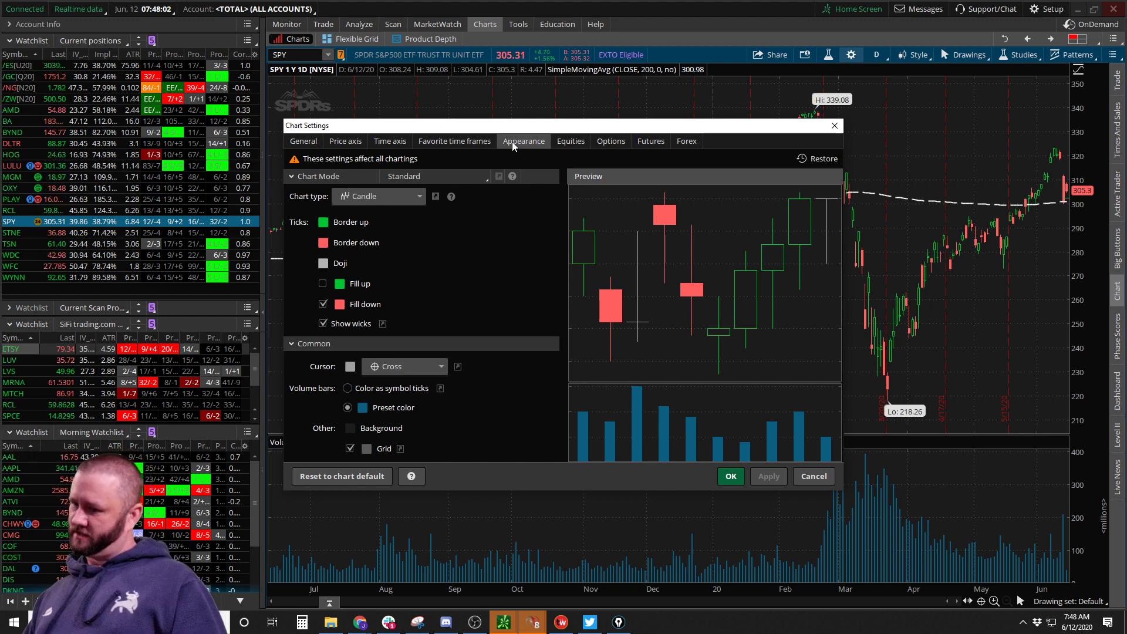
{"action": "left_click", "coordinate": [351, 448]}
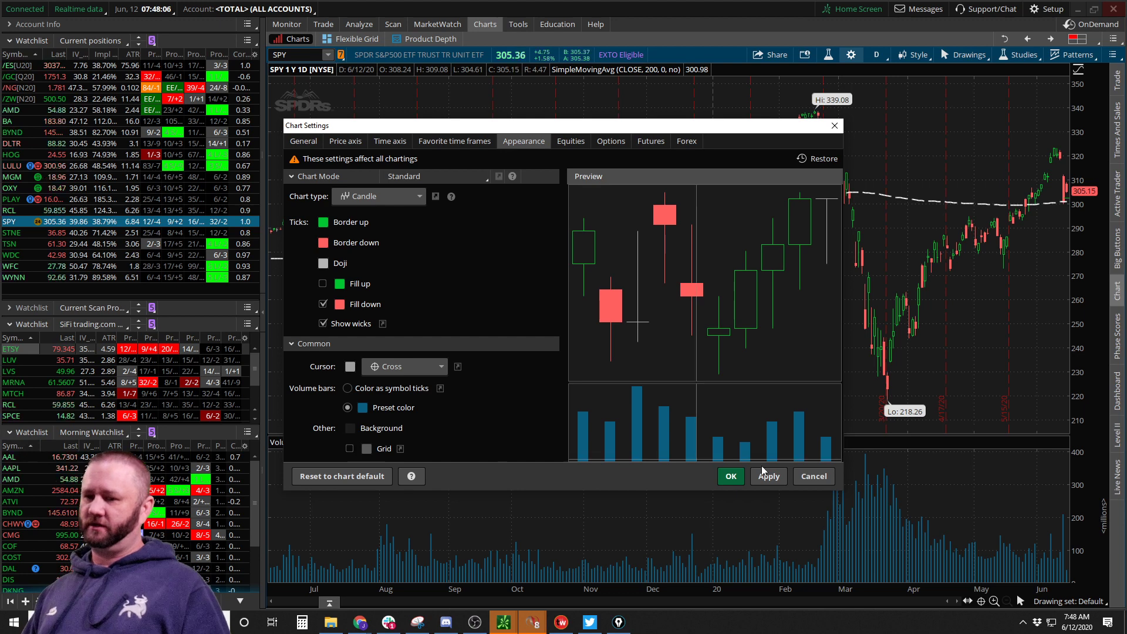
{"action": "left_click", "coordinate": [769, 476]}
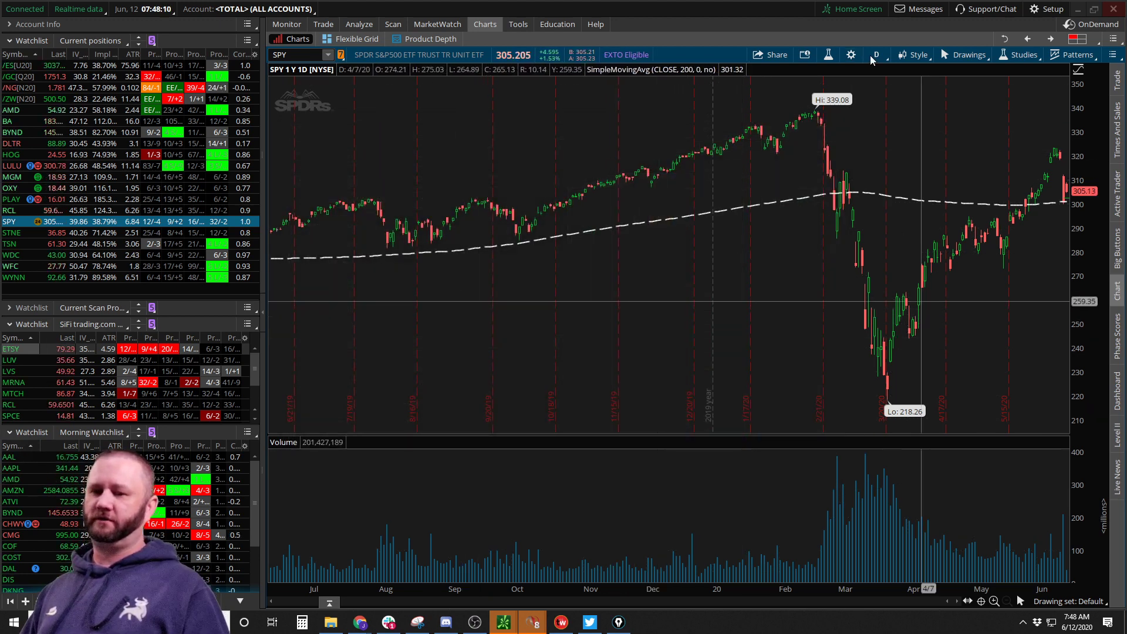
Keep Candle as the chart type after trying Bar, enable Fill up, and apply
{"action": "left_click", "coordinate": [850, 55]}
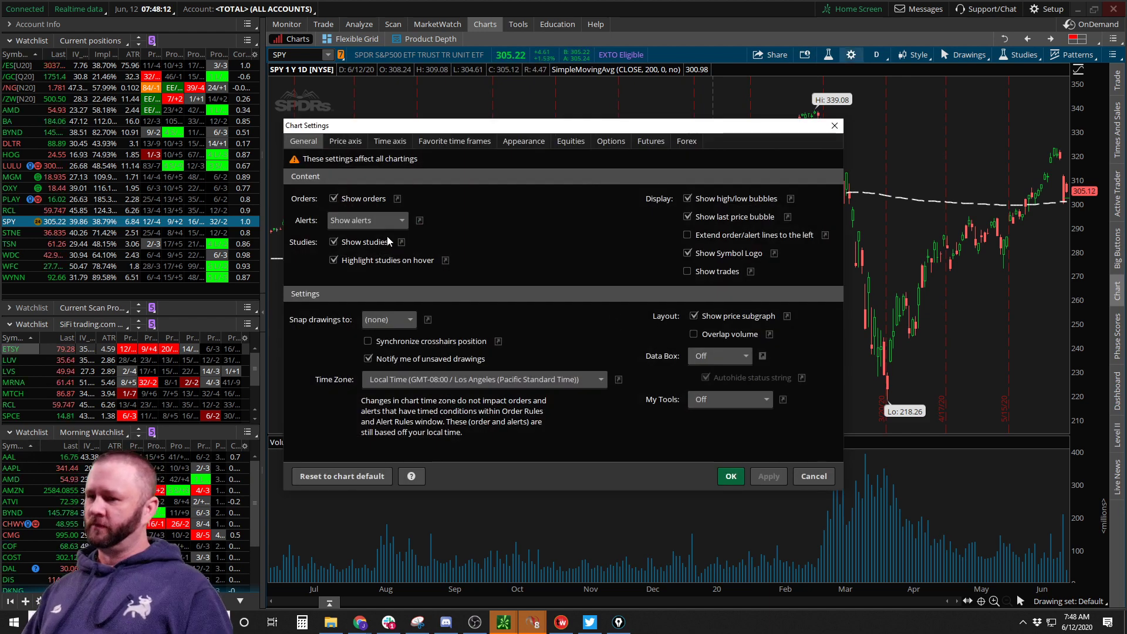
{"action": "left_click", "coordinate": [523, 141]}
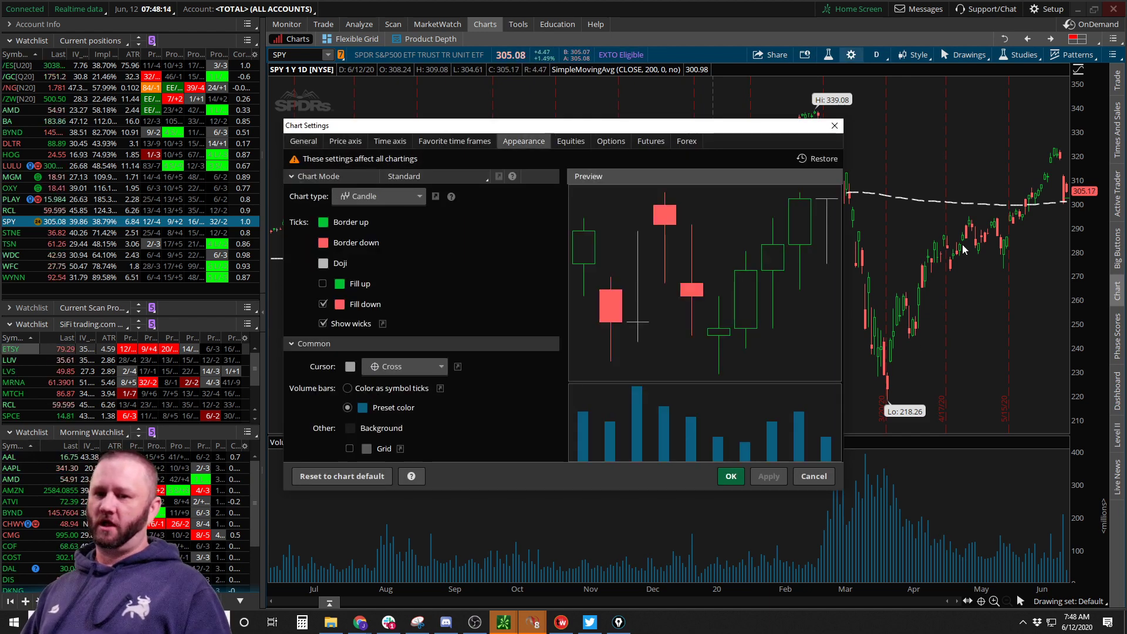
{"action": "left_click", "coordinate": [392, 195]}
{"action": "left_click", "coordinate": [360, 210]}
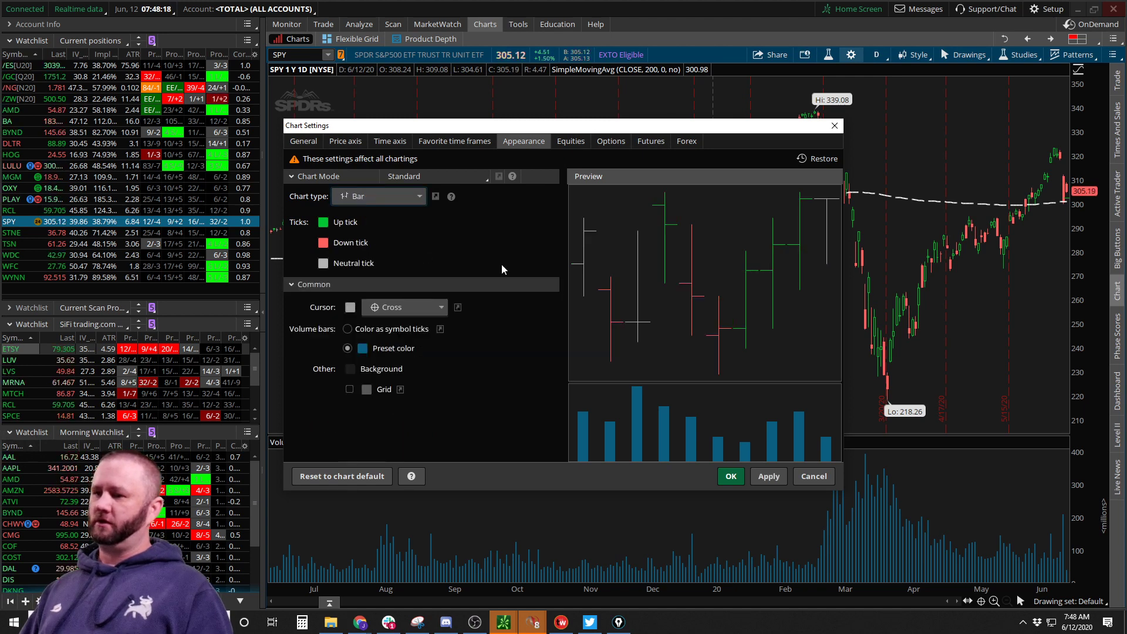
{"action": "left_click", "coordinate": [397, 195]}
{"action": "left_click", "coordinate": [388, 237]}
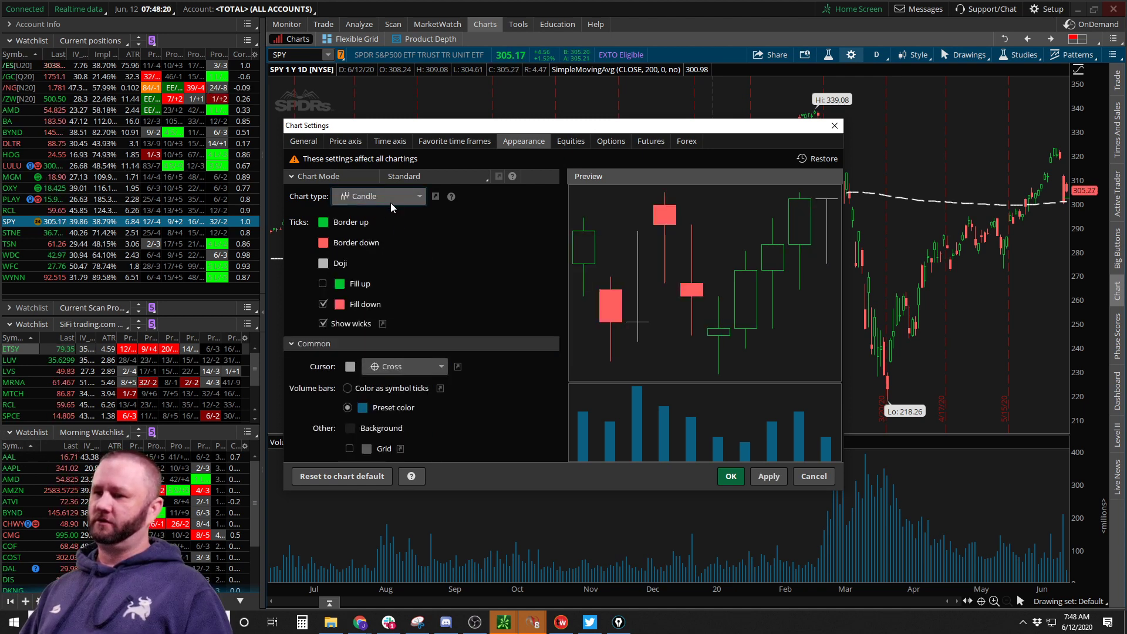
{"action": "left_click", "coordinate": [390, 199]}
{"action": "left_click", "coordinate": [364, 237]}
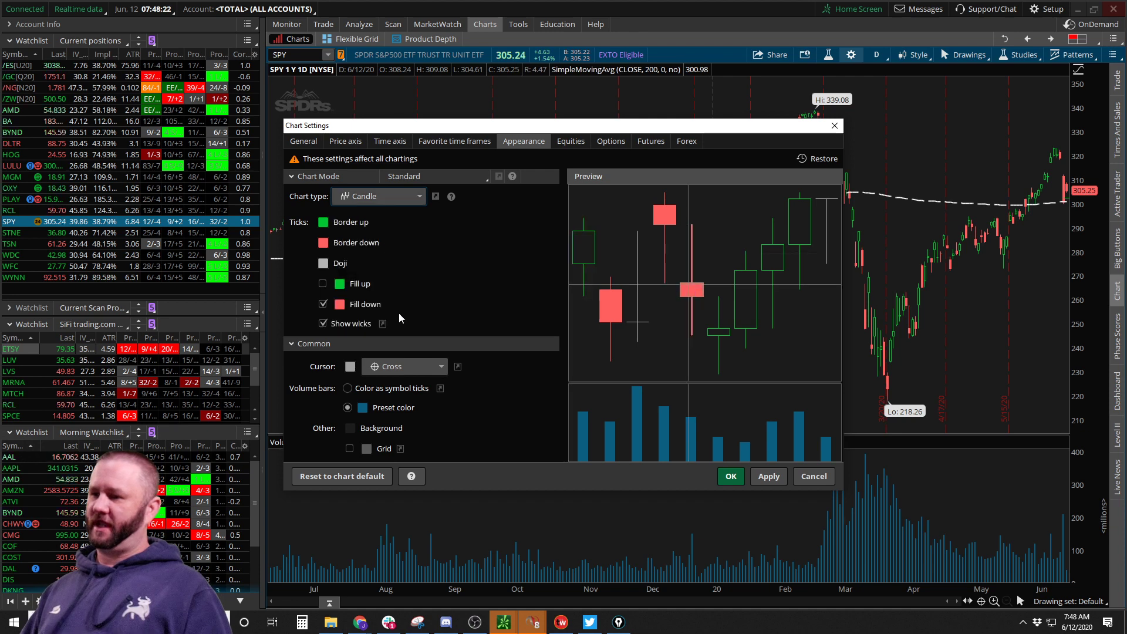
{"action": "left_click", "coordinate": [324, 283]}
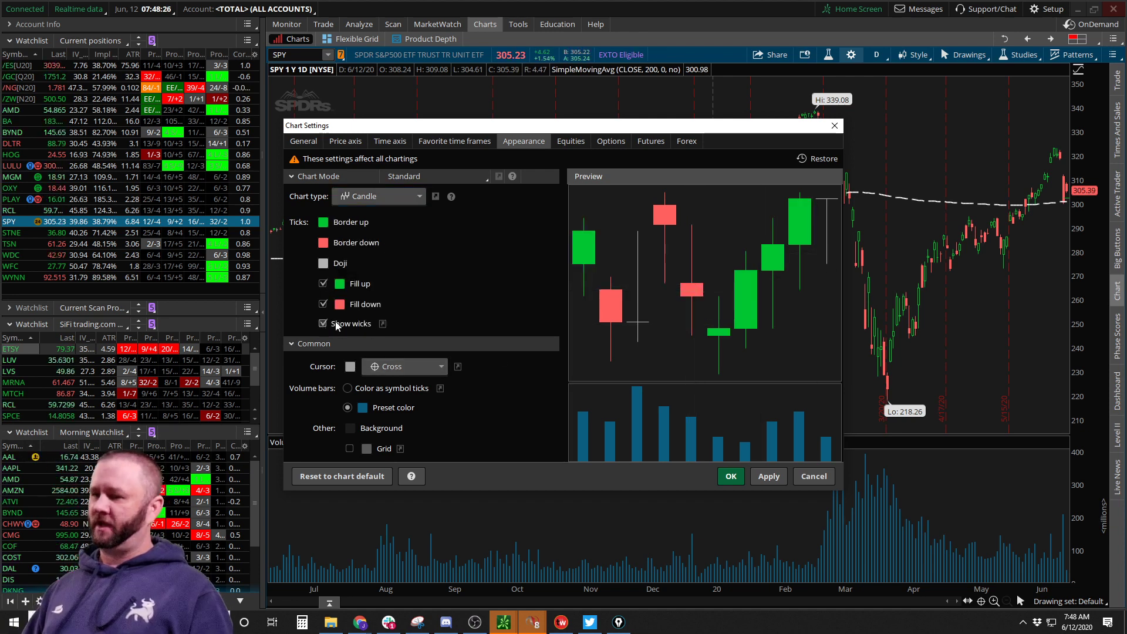
{"action": "left_click", "coordinate": [769, 476]}
{"action": "key", "text": "Return"}
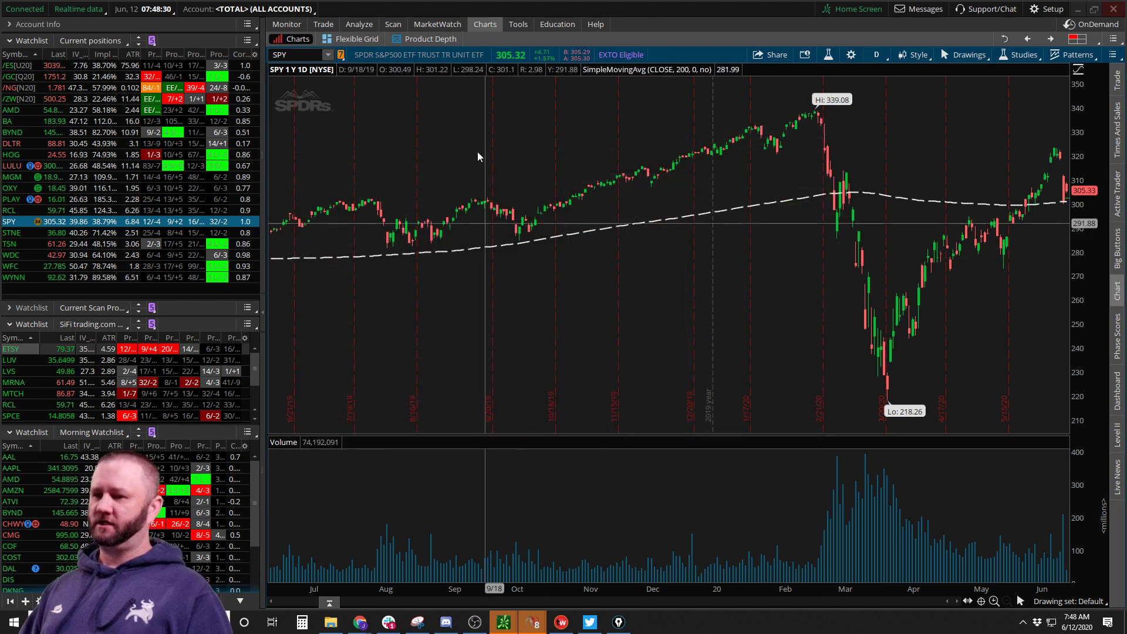
Zoom the SPY chart to roughly November through early June and pan toward recent bars
{"action": "left_click_drag", "start_coordinate": [477, 151], "coordinate": [843, 339]}
{"action": "left_click_drag", "start_coordinate": [825, 229], "coordinate": [669, 197]}
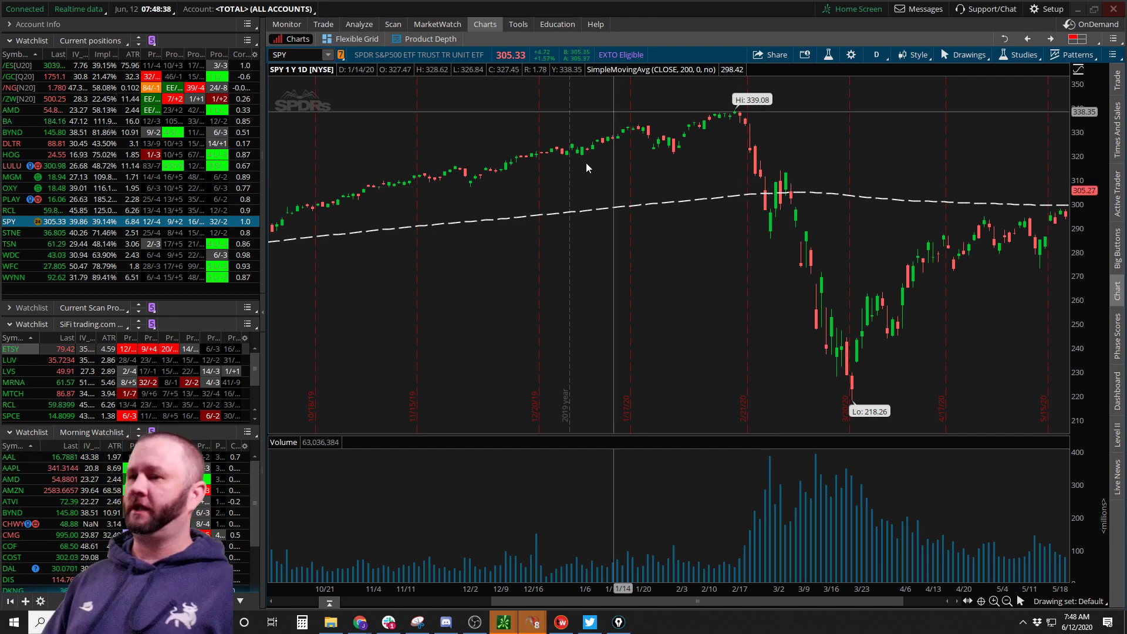
{"action": "left_click_drag", "start_coordinate": [748, 264], "coordinate": [679, 305]}
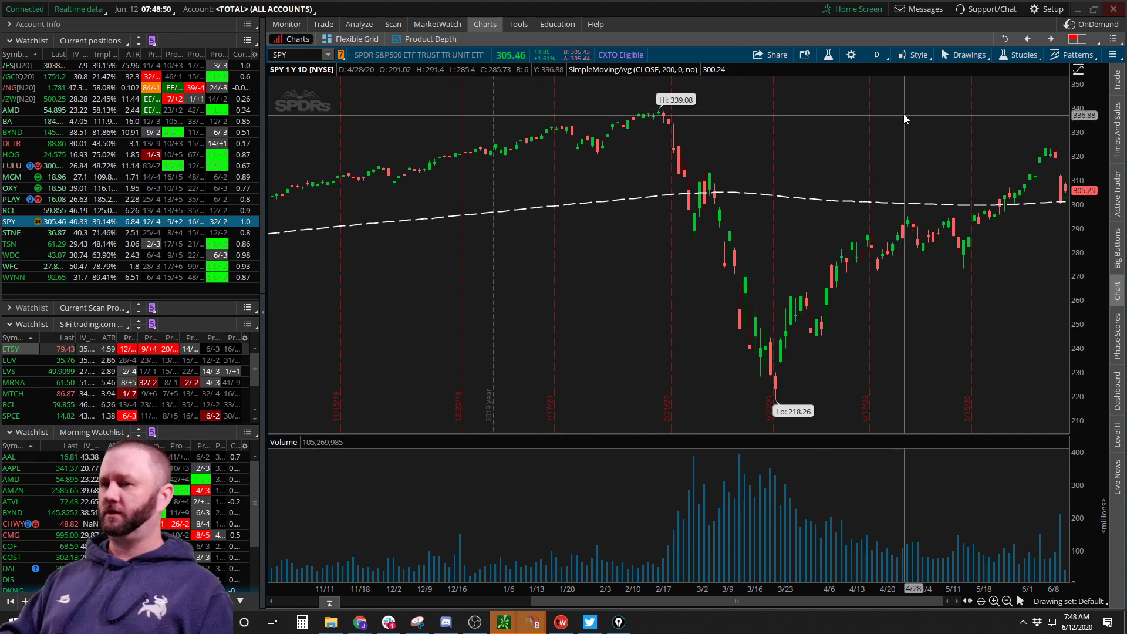
Save the chart style as TEST with 'Include patterns and study set' checked
{"action": "left_click", "coordinate": [914, 54]}
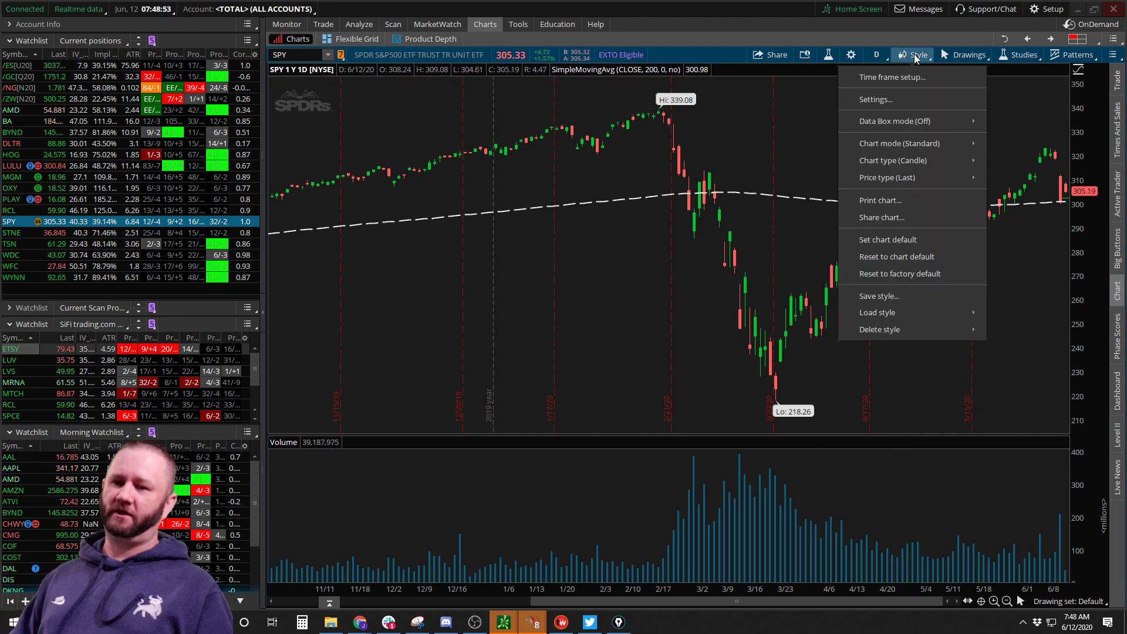
{"action": "left_click", "coordinate": [878, 296]}
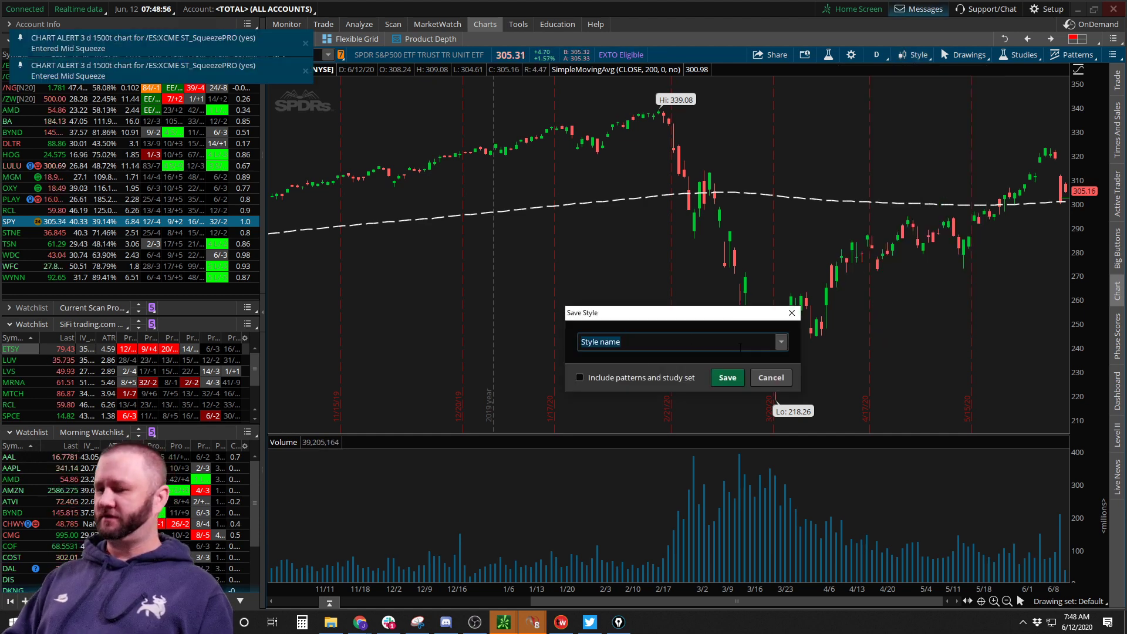
{"action": "type", "text": "TEST"}
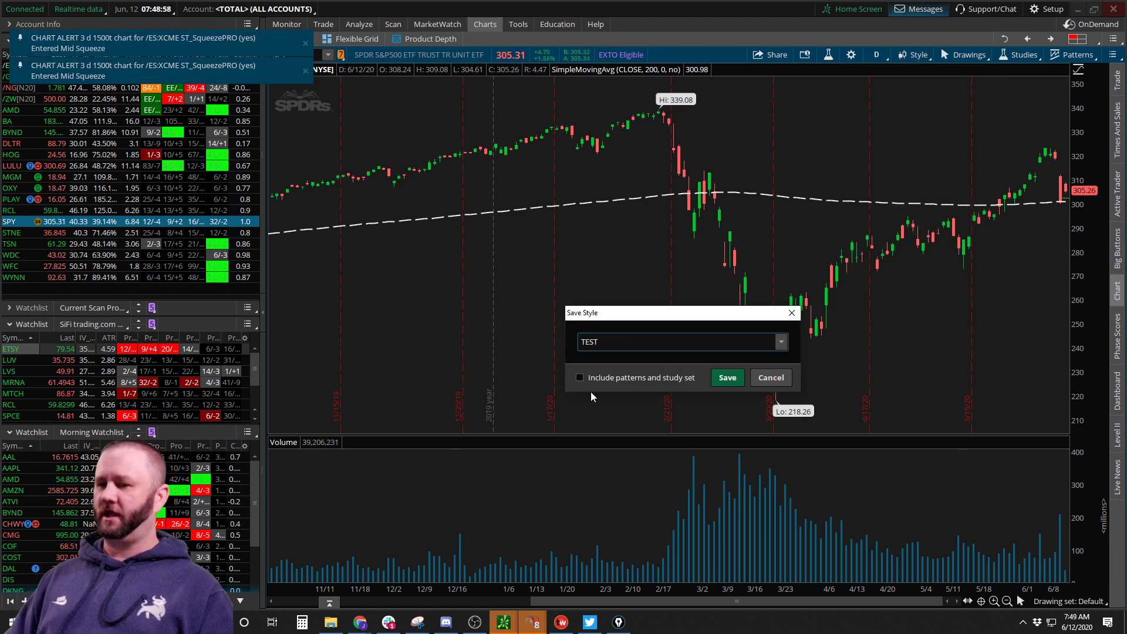
{"action": "left_click", "coordinate": [582, 378]}
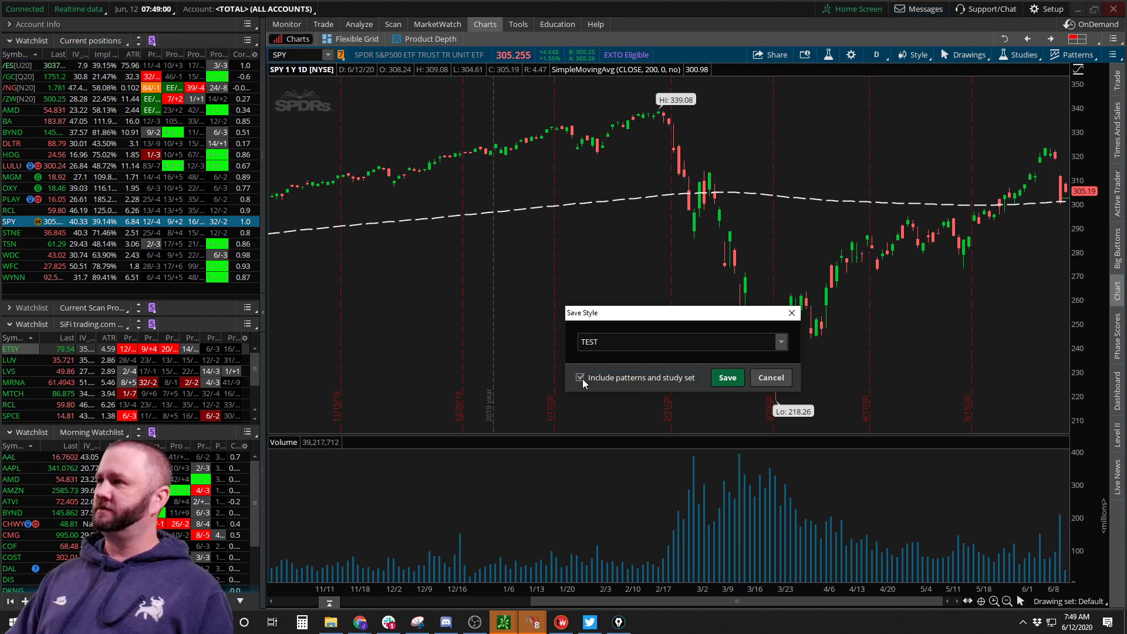
{"action": "left_click", "coordinate": [727, 378]}
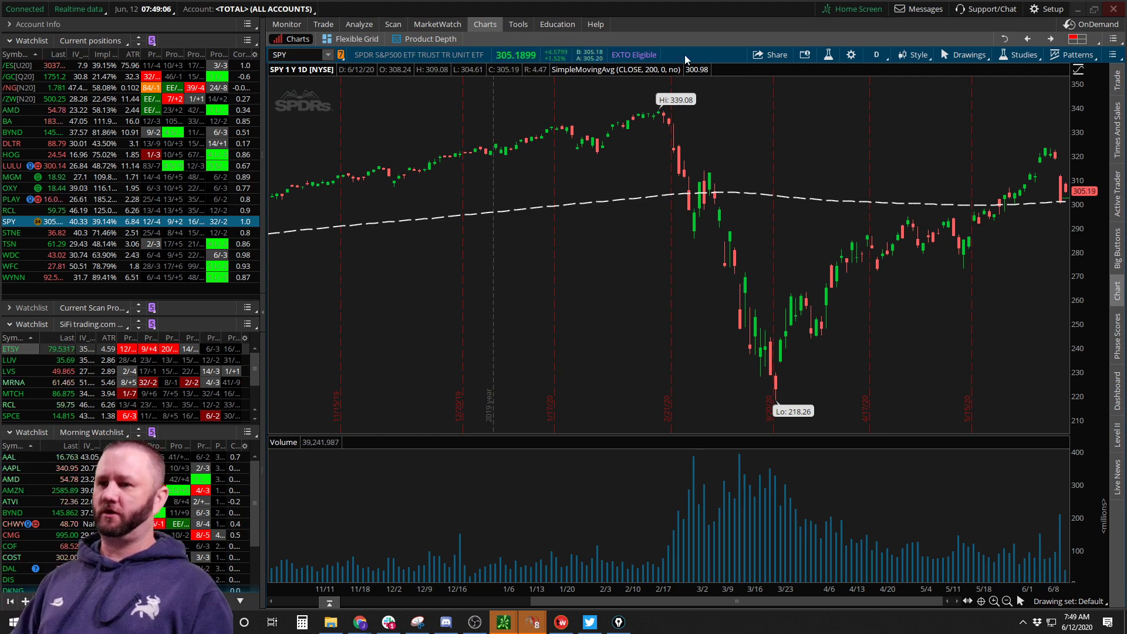
Restore the four-chart grid and load the TEST style onto the top-right chart
{"action": "right_click", "coordinate": [504, 58]}
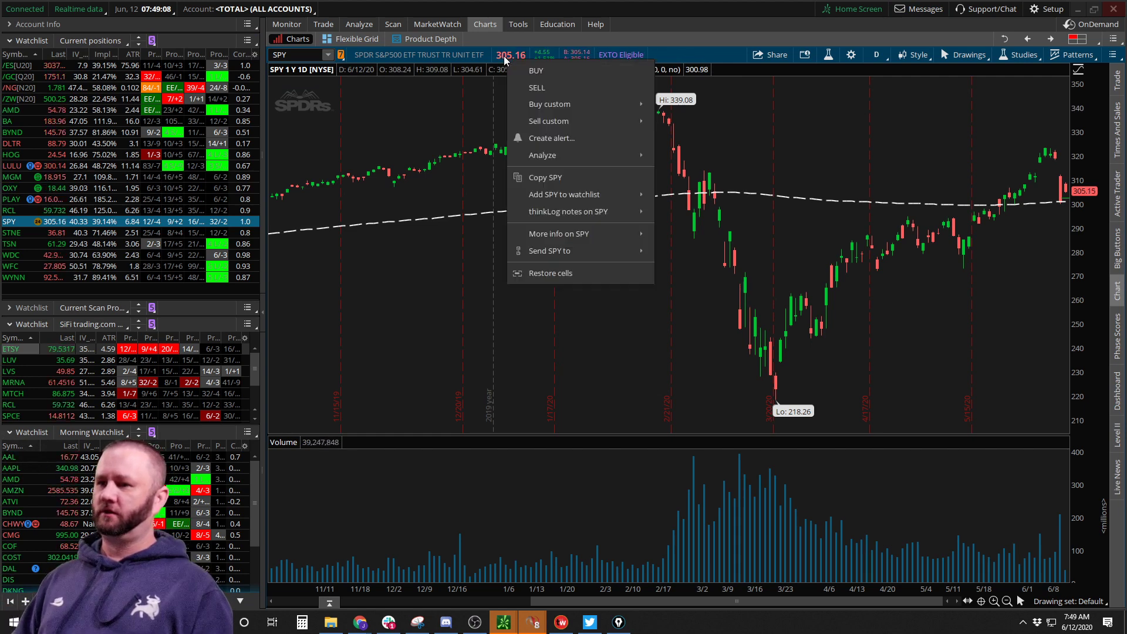
{"action": "left_click", "coordinate": [550, 274]}
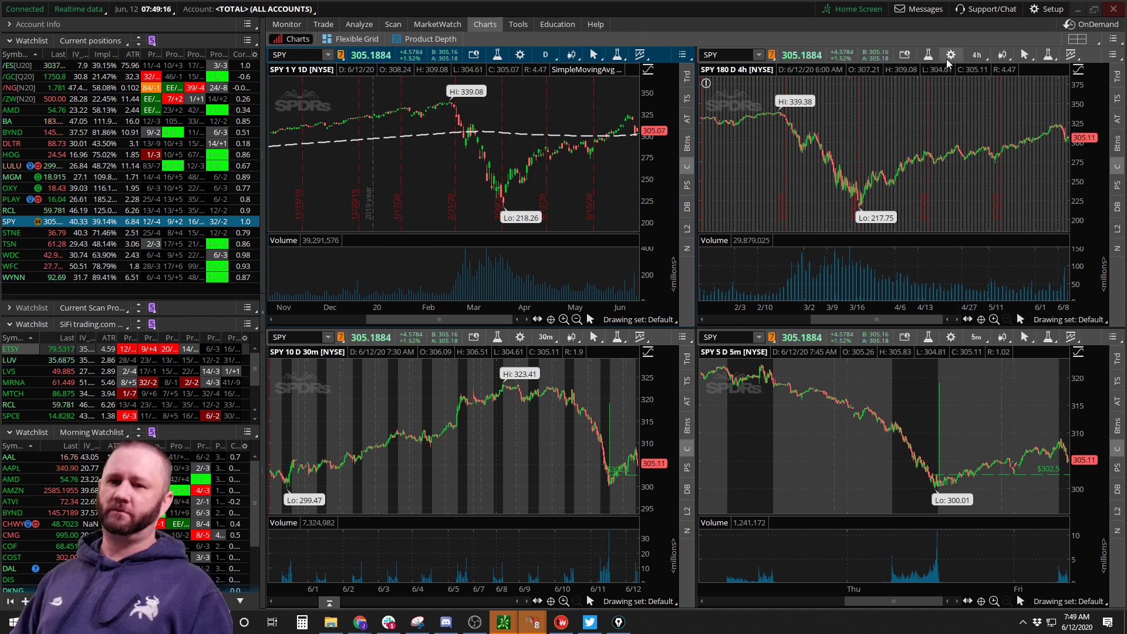
{"action": "left_click", "coordinate": [1012, 56]}
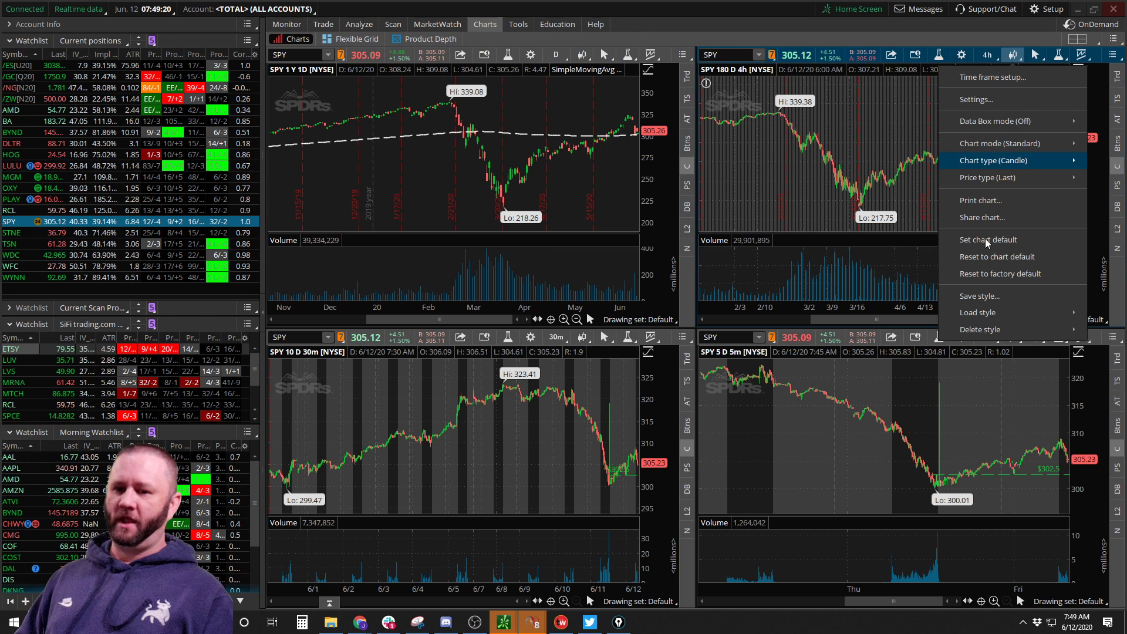
{"action": "mouse_move", "coordinate": [977, 312]}
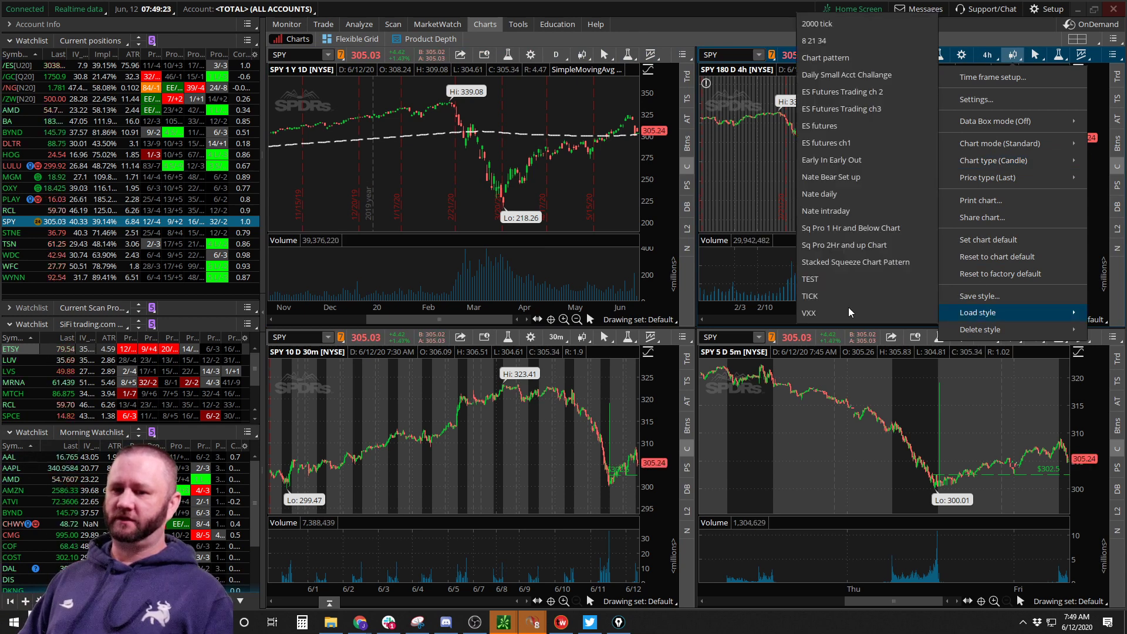
{"action": "left_click", "coordinate": [809, 280]}
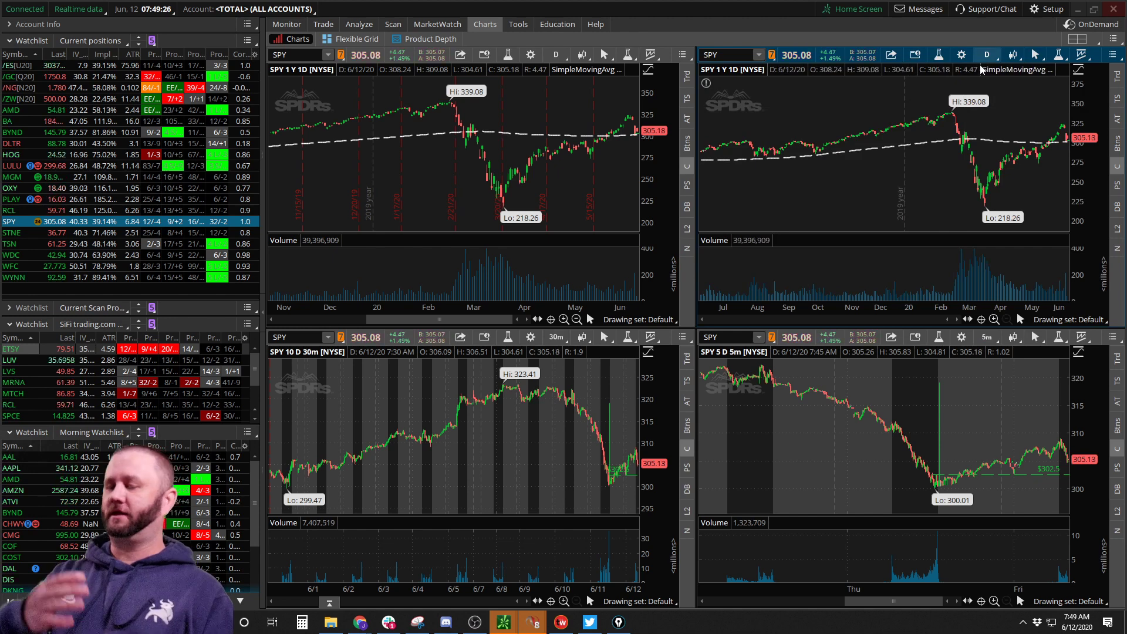
Load the TEST style onto the bottom-right and bottom-left SPY charts
{"action": "left_click", "coordinate": [962, 338]}
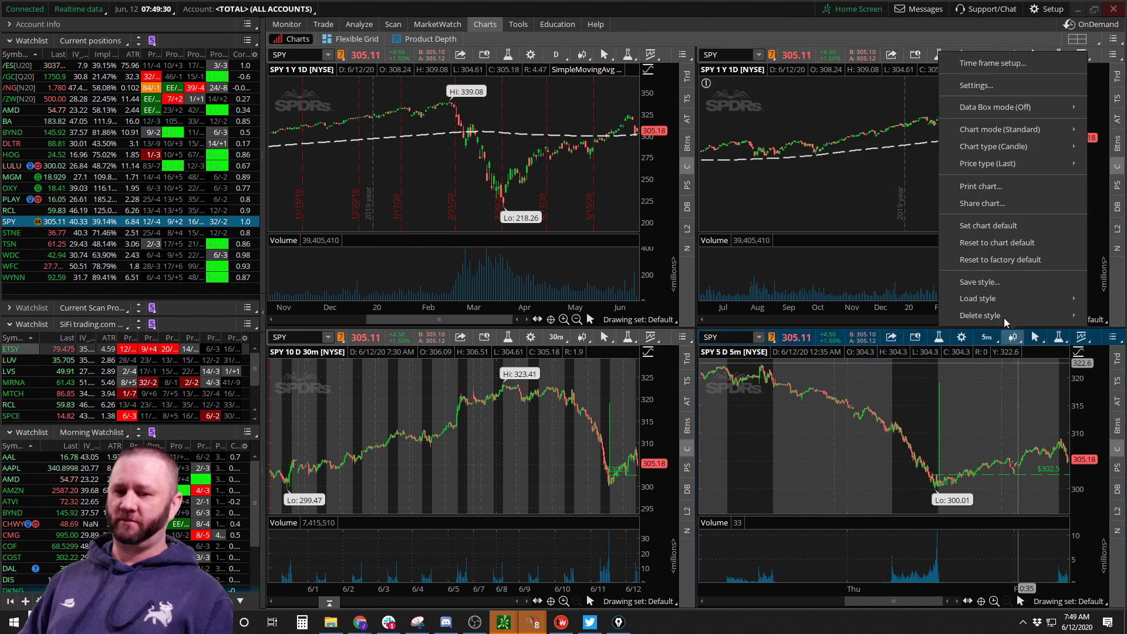
{"action": "mouse_move", "coordinate": [977, 299]}
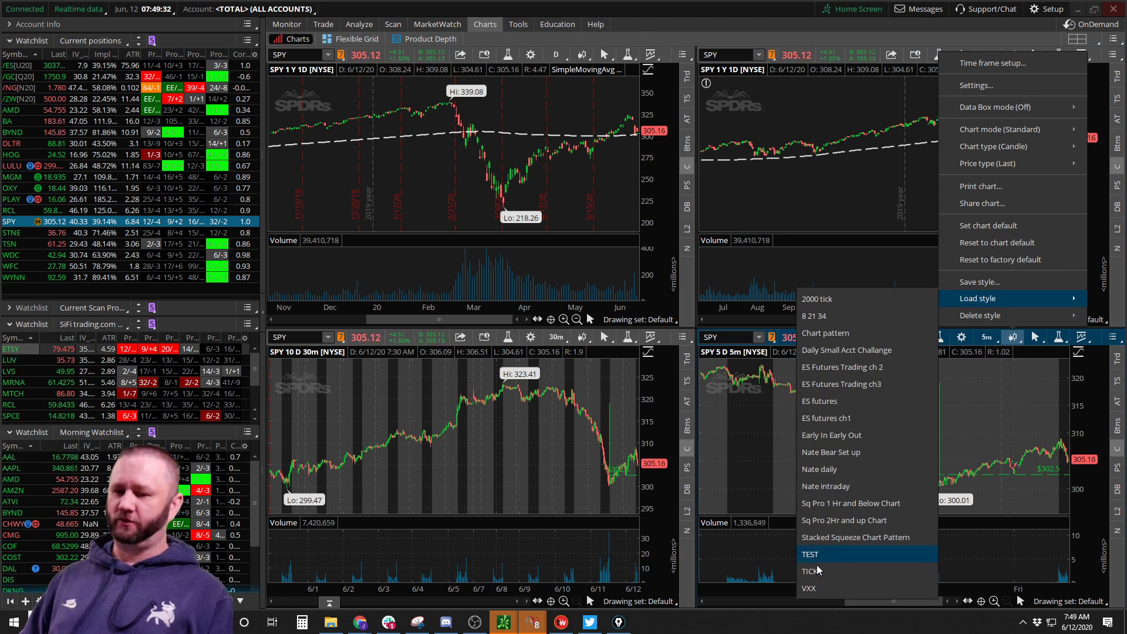
{"action": "left_click", "coordinate": [812, 555]}
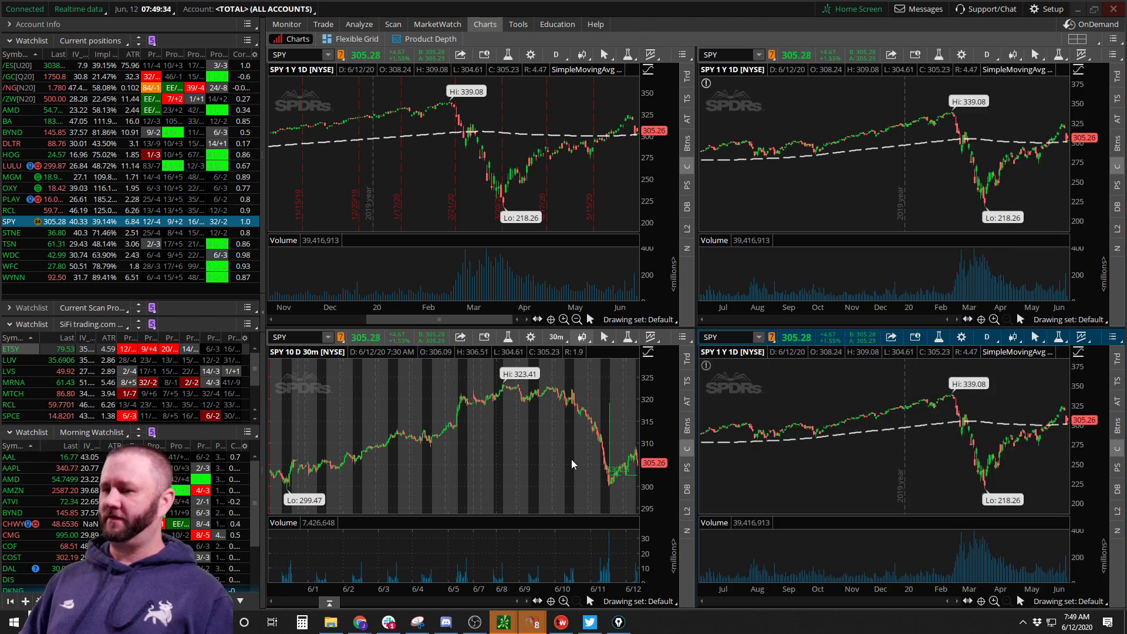
{"action": "left_click", "coordinate": [581, 337]}
{"action": "mouse_move", "coordinate": [546, 299]}
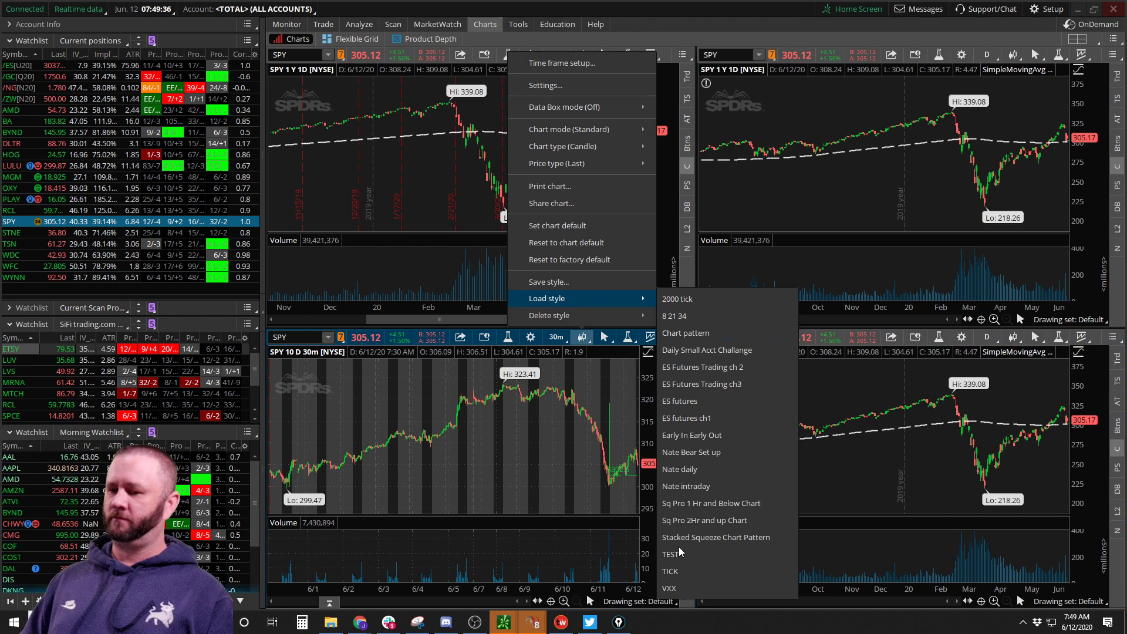
{"action": "left_click", "coordinate": [674, 574]}
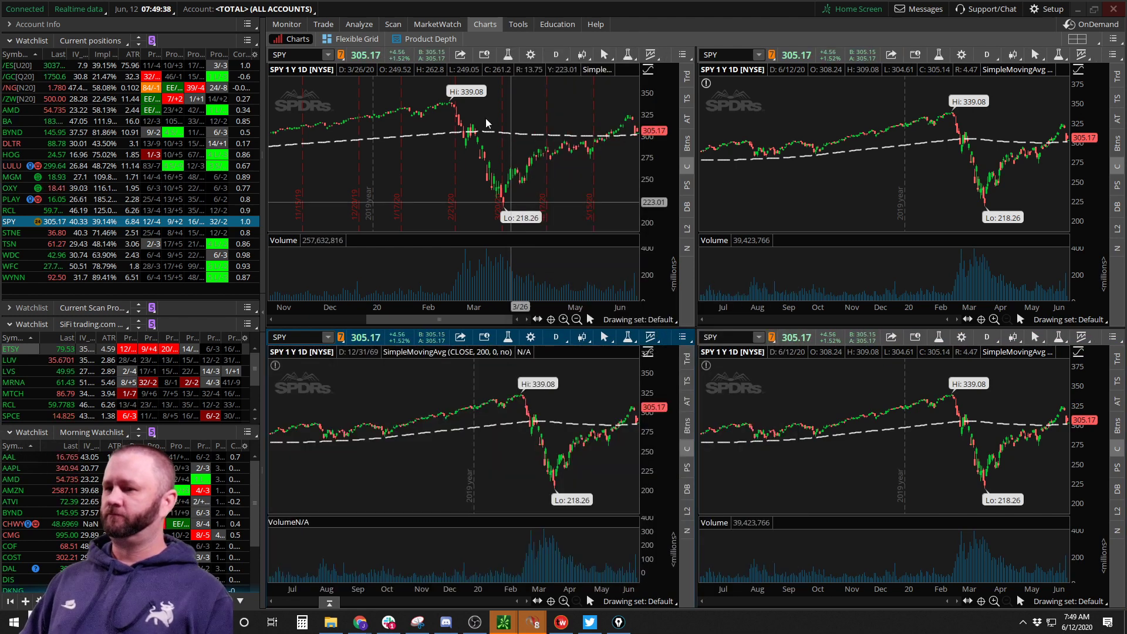
Switch bottom-left to 5 D:15m, bottom-right to 5 D:5m, top-right to 20 D:1h
{"action": "left_click", "coordinate": [555, 337]}
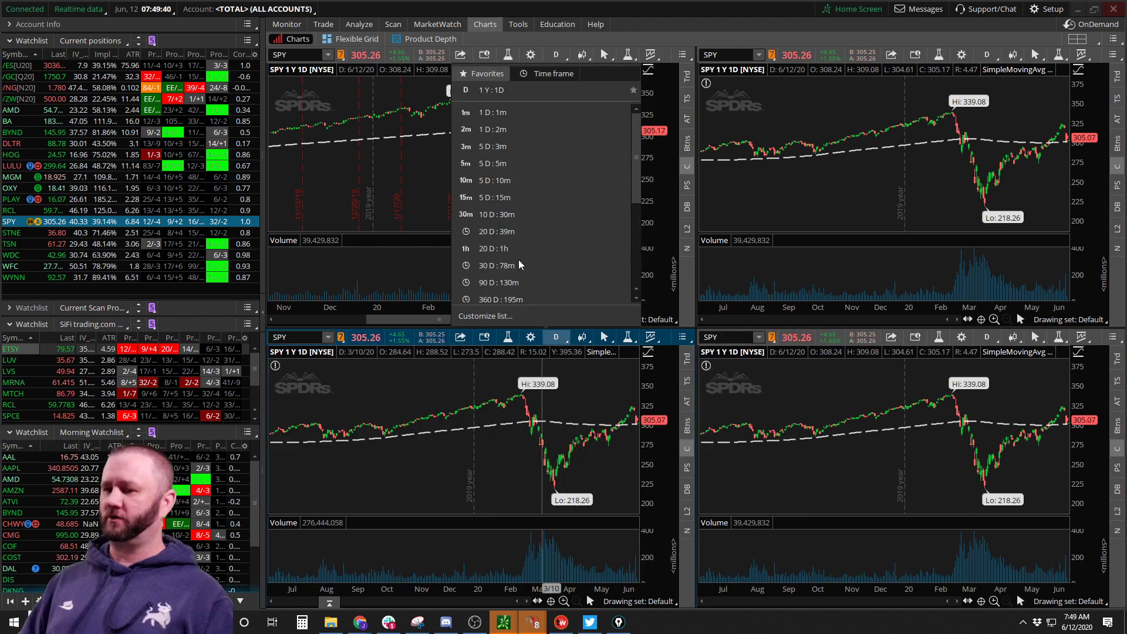
{"action": "left_click", "coordinate": [493, 197]}
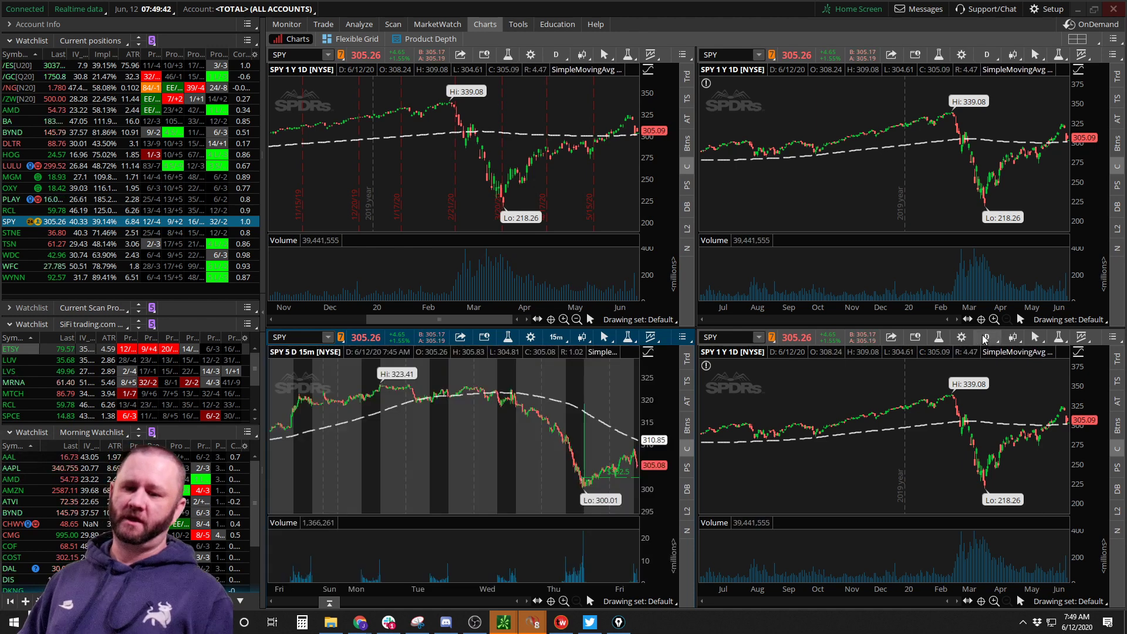
{"action": "left_click", "coordinate": [986, 337]}
{"action": "left_click", "coordinate": [933, 146]}
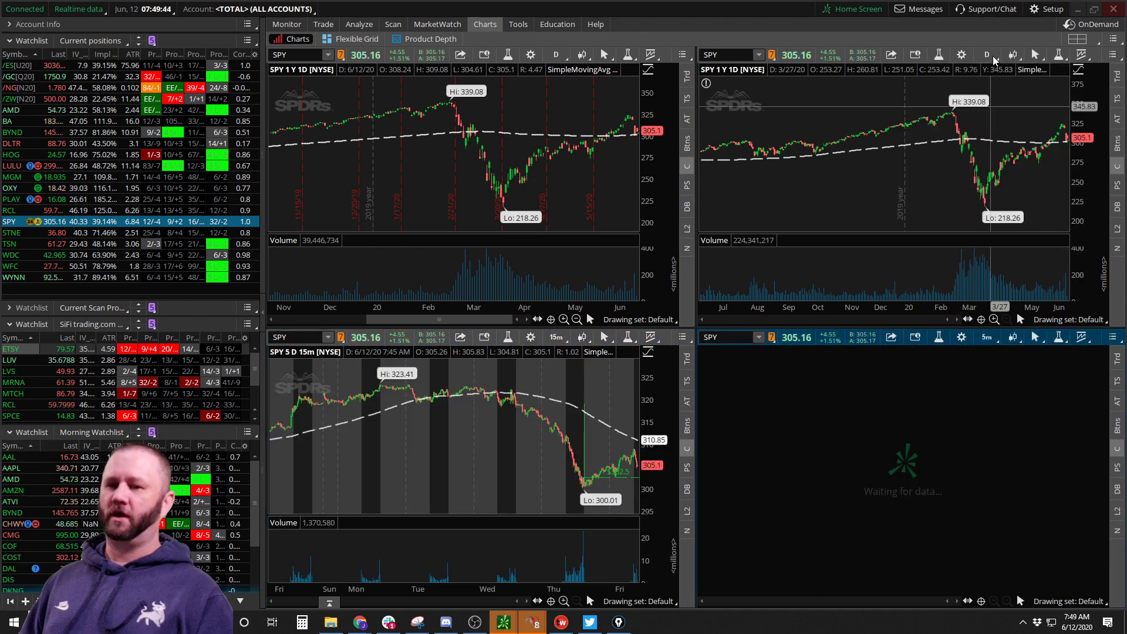
{"action": "left_click", "coordinate": [988, 55]}
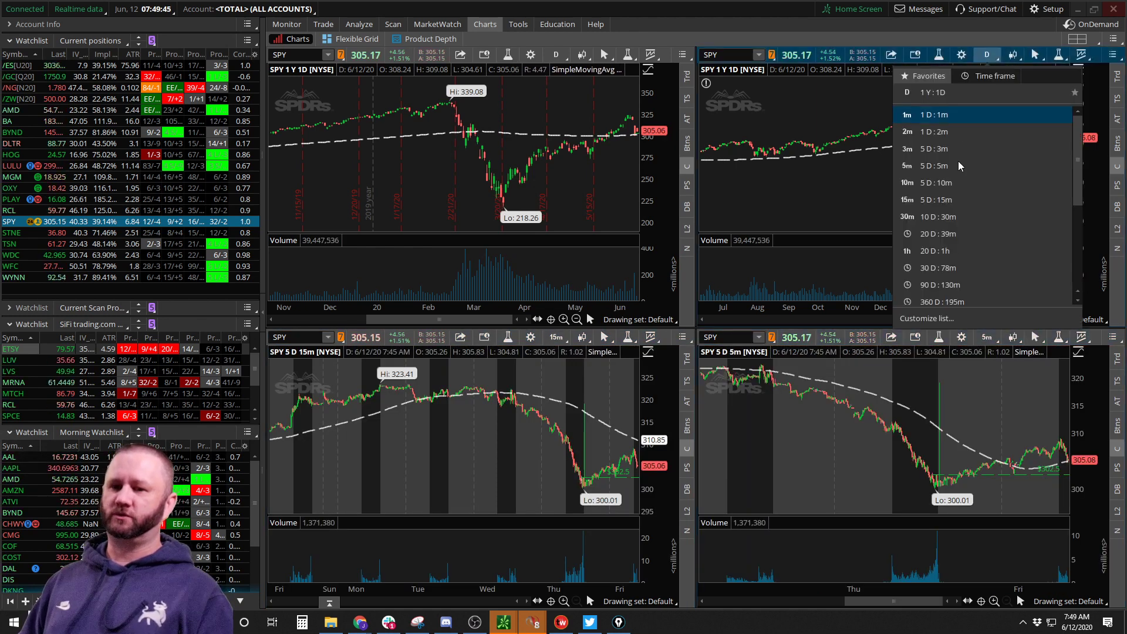
{"action": "left_click", "coordinate": [952, 252]}
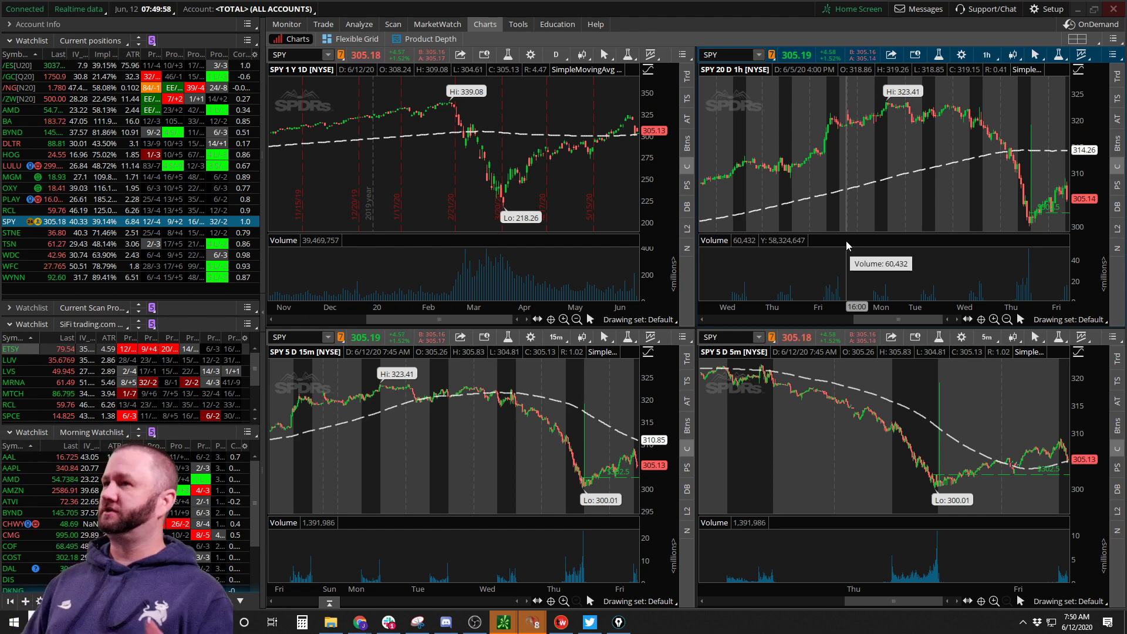
Save the current grid layout as 'TEST' and confirm it appears among saved grids
{"action": "left_click", "coordinate": [1081, 41]}
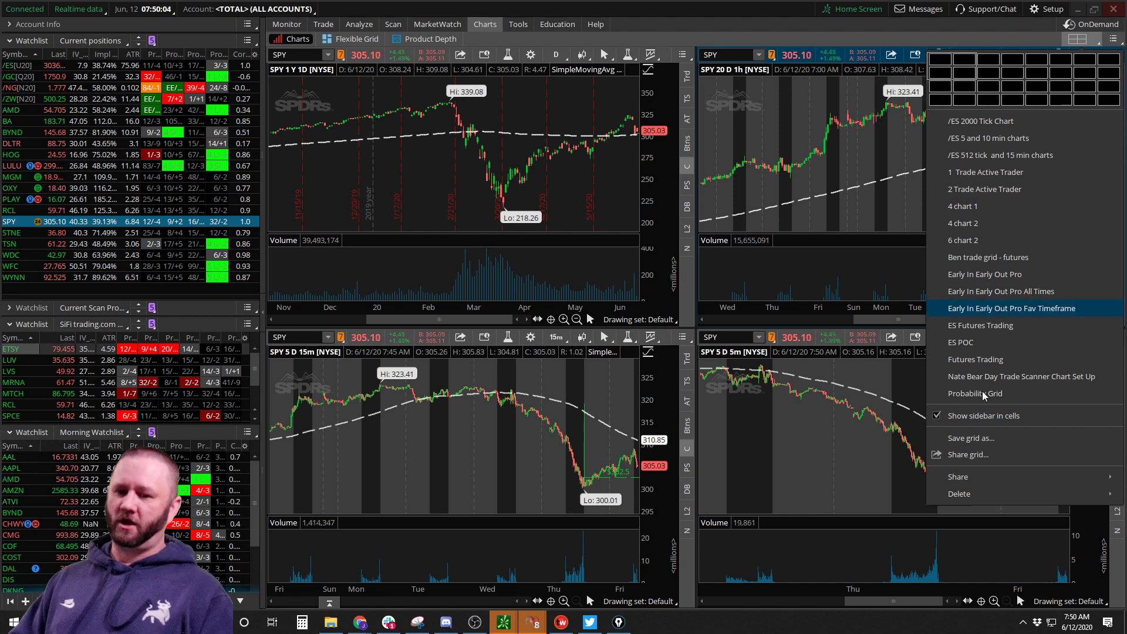
{"action": "left_click", "coordinate": [968, 438]}
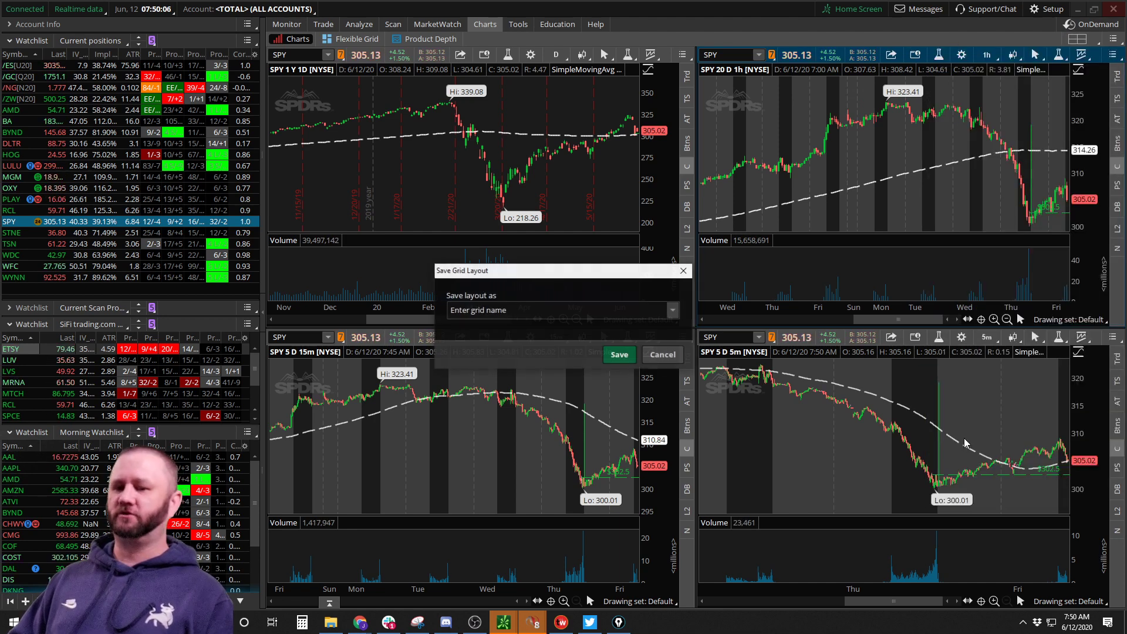
{"action": "left_click", "coordinate": [564, 310]}
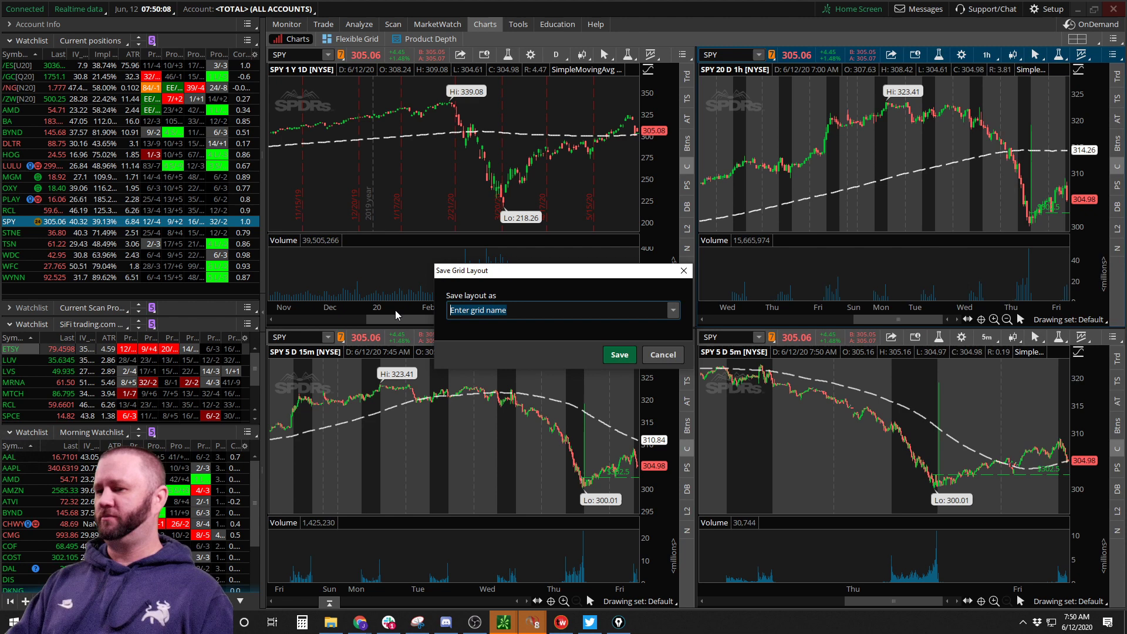
{"action": "type", "text": "TEST"}
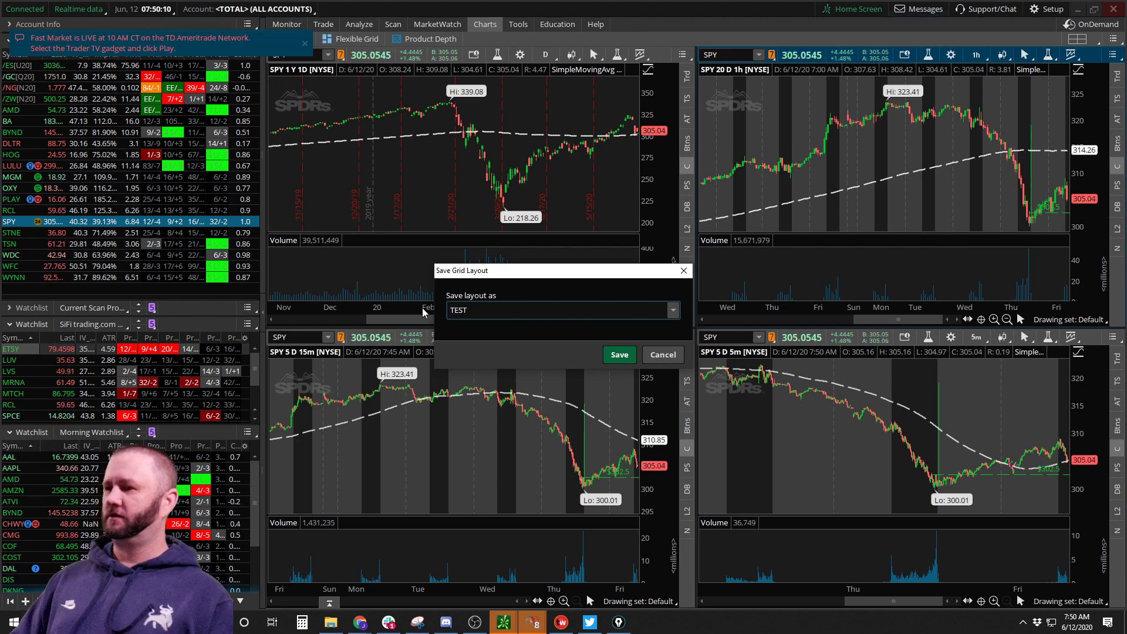
{"action": "left_click", "coordinate": [619, 355]}
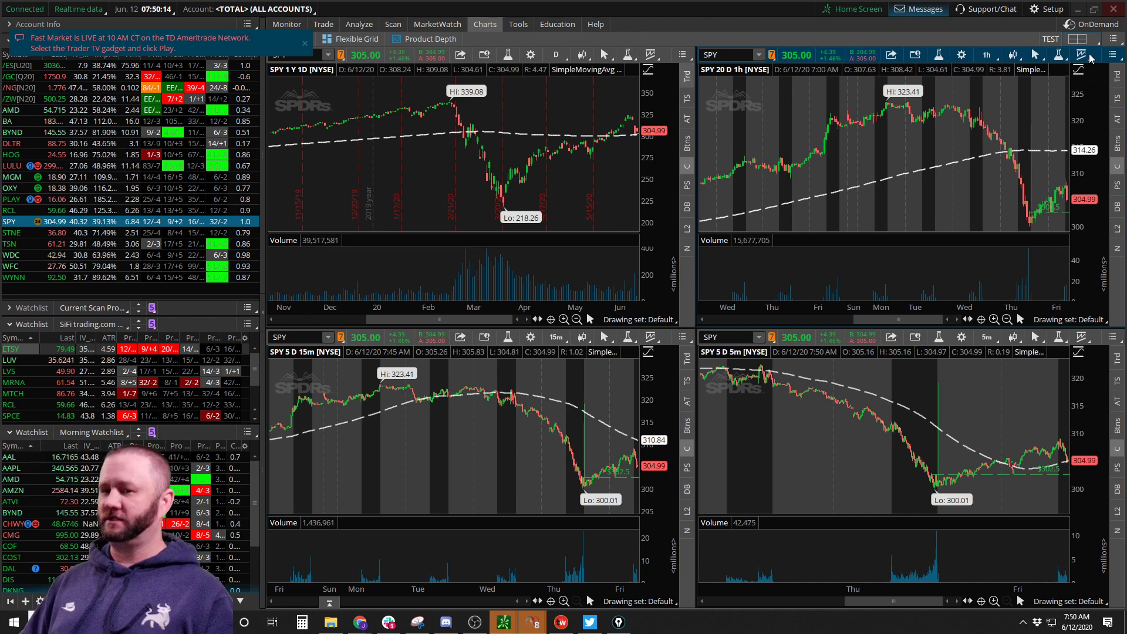
{"action": "left_click", "coordinate": [1077, 41]}
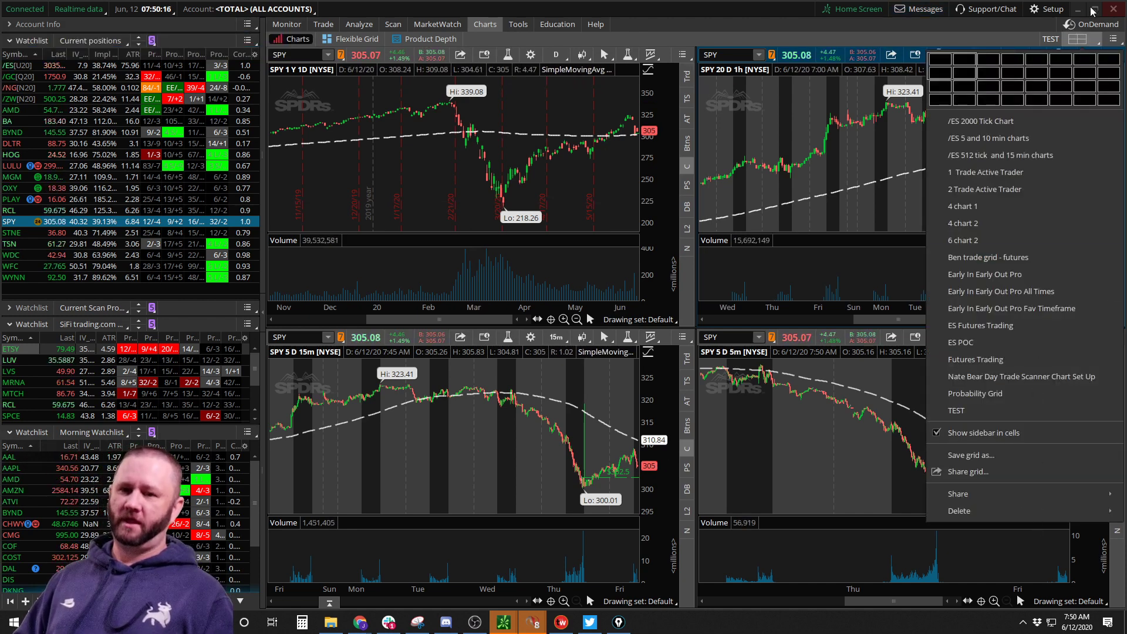
{"action": "left_click", "coordinate": [1112, 41]}
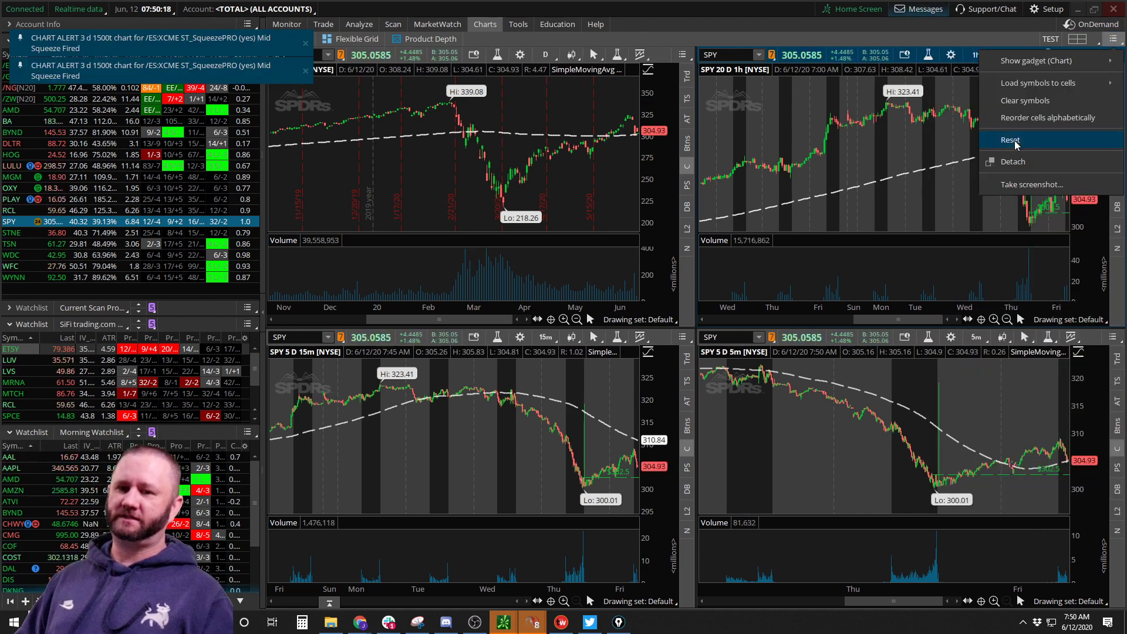
Reset the chart page to defaults, then reload the saved 'TEST' grid layout
{"action": "left_click", "coordinate": [1010, 141]}
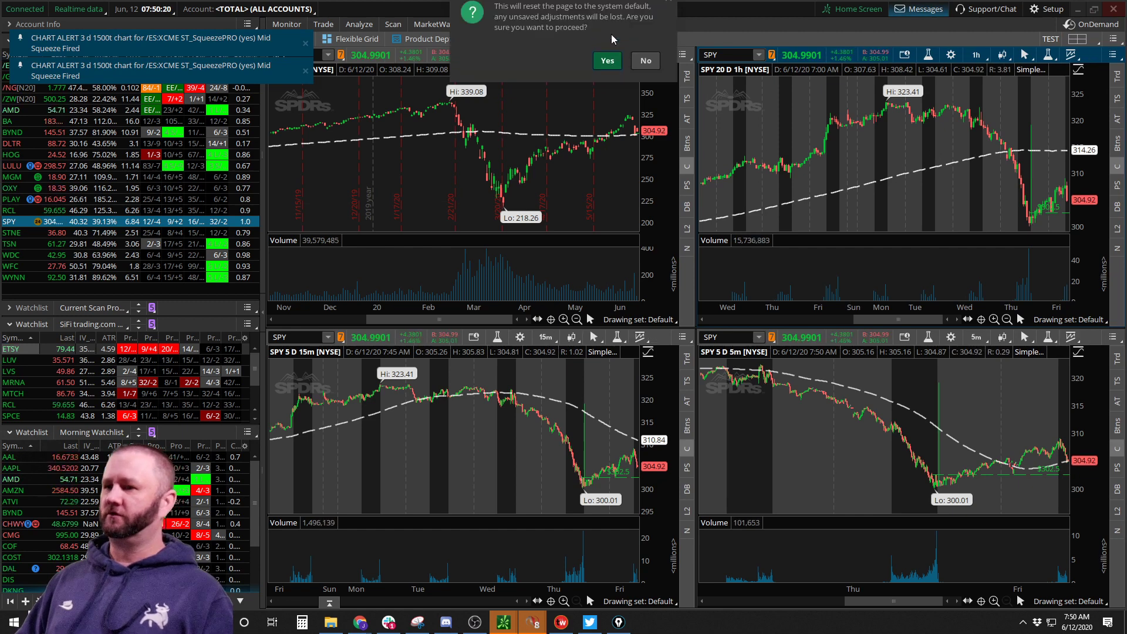
{"action": "left_click", "coordinate": [606, 55]}
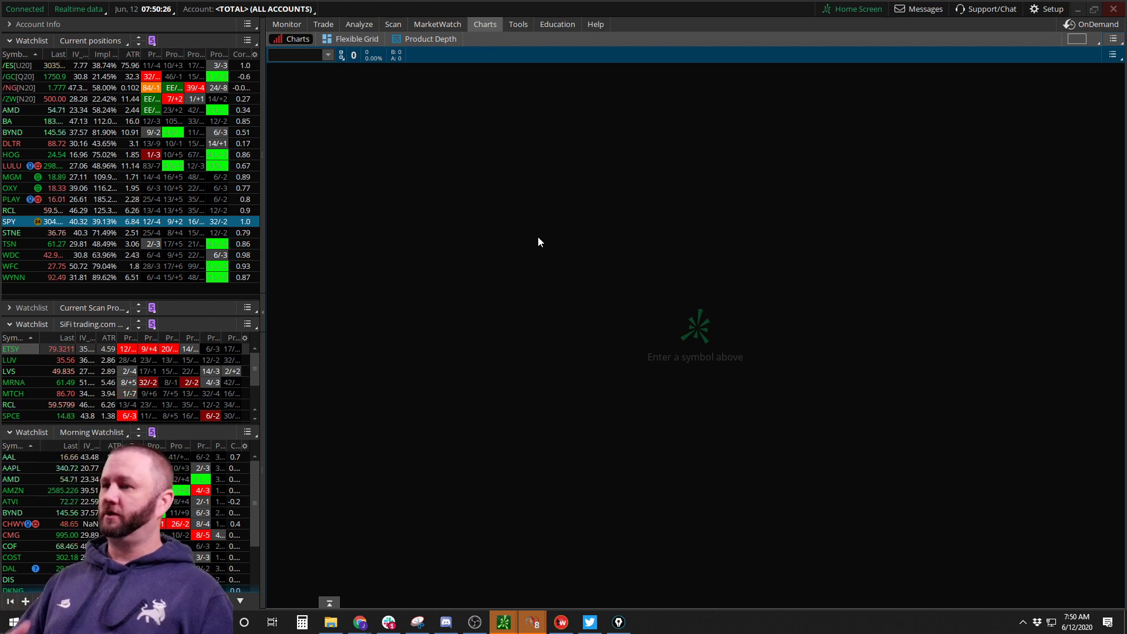
{"action": "left_click", "coordinate": [1082, 41]}
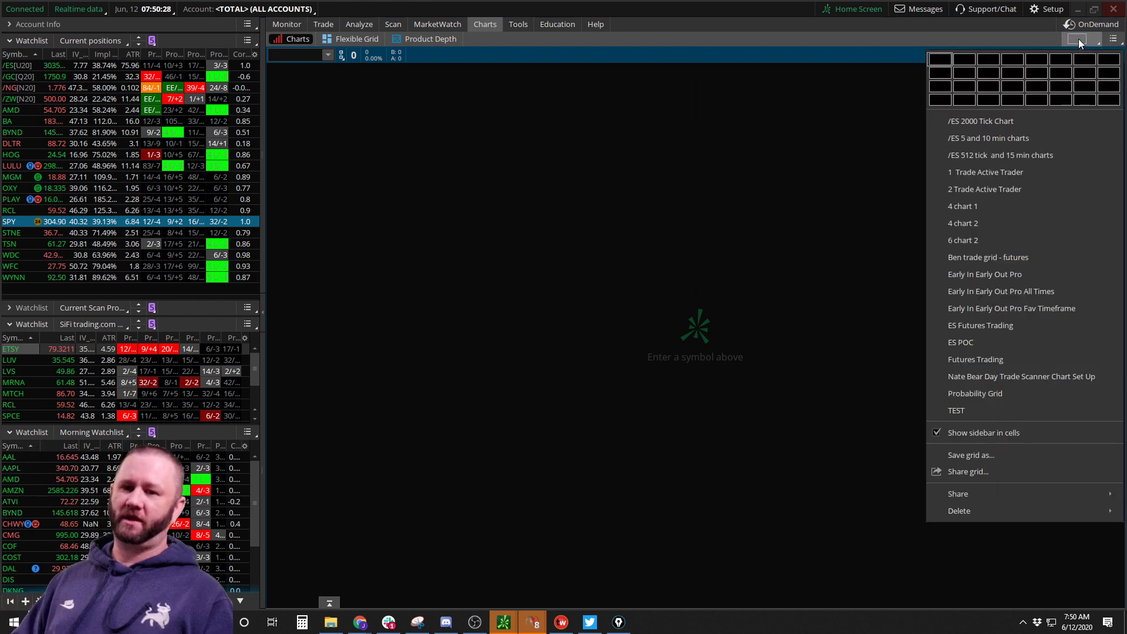
{"action": "left_click", "coordinate": [963, 409]}
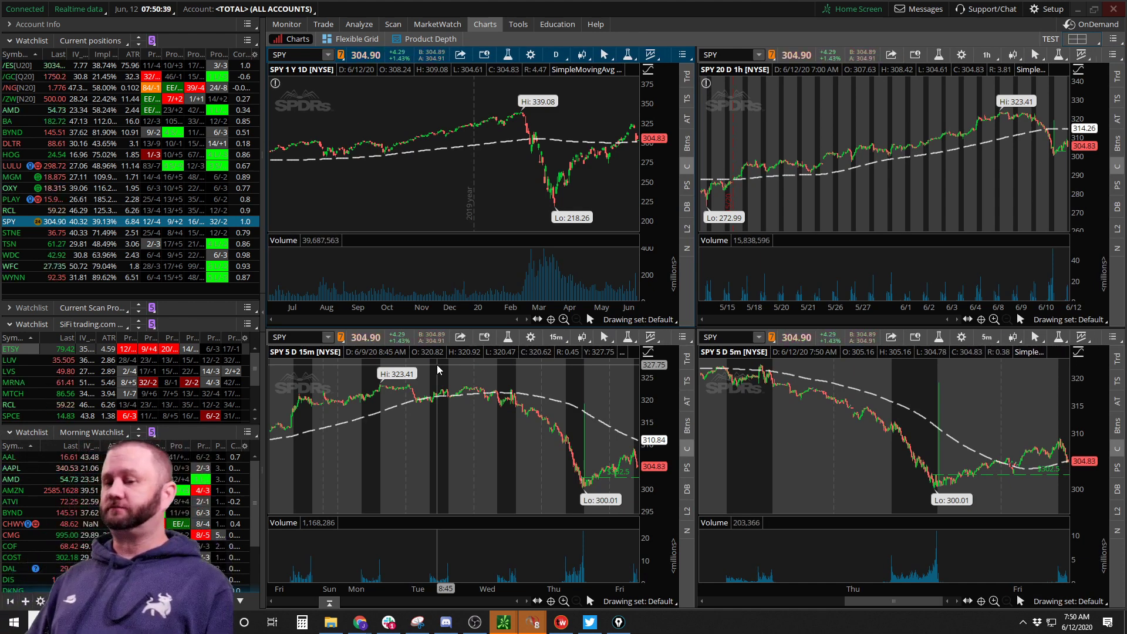
{"action": "left_click", "coordinate": [1081, 40]}
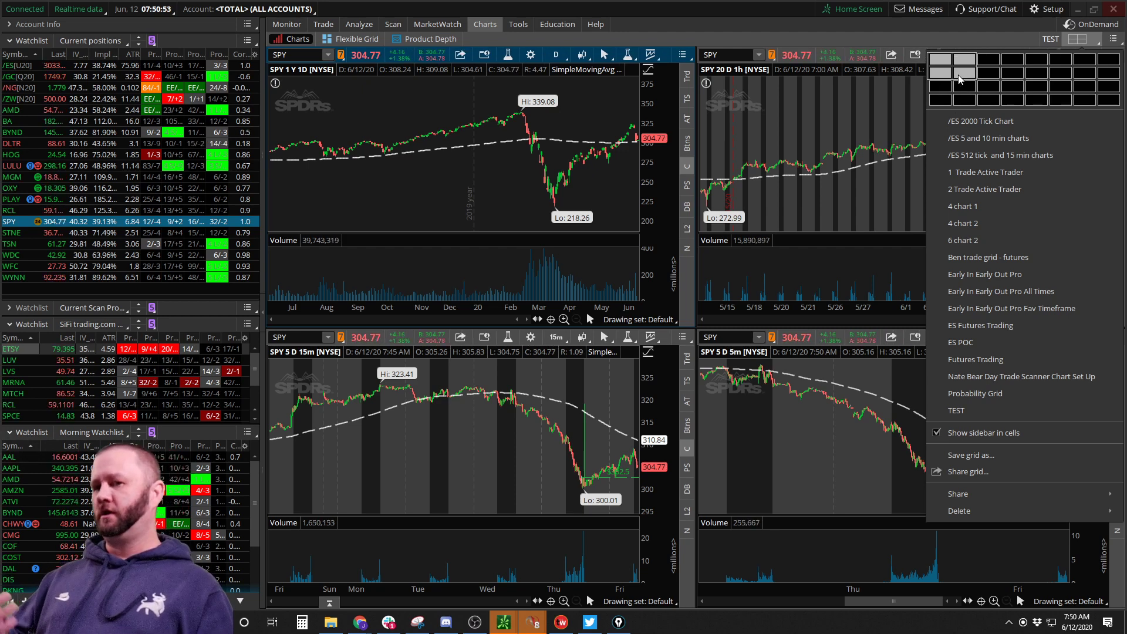
{"action": "left_click", "coordinate": [974, 54]}
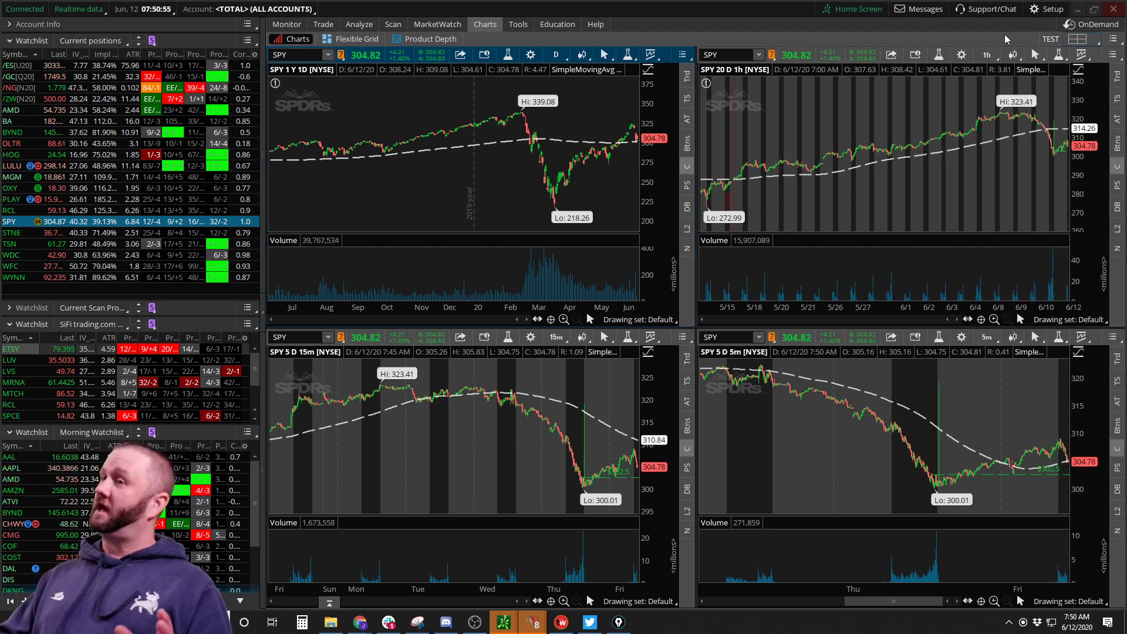